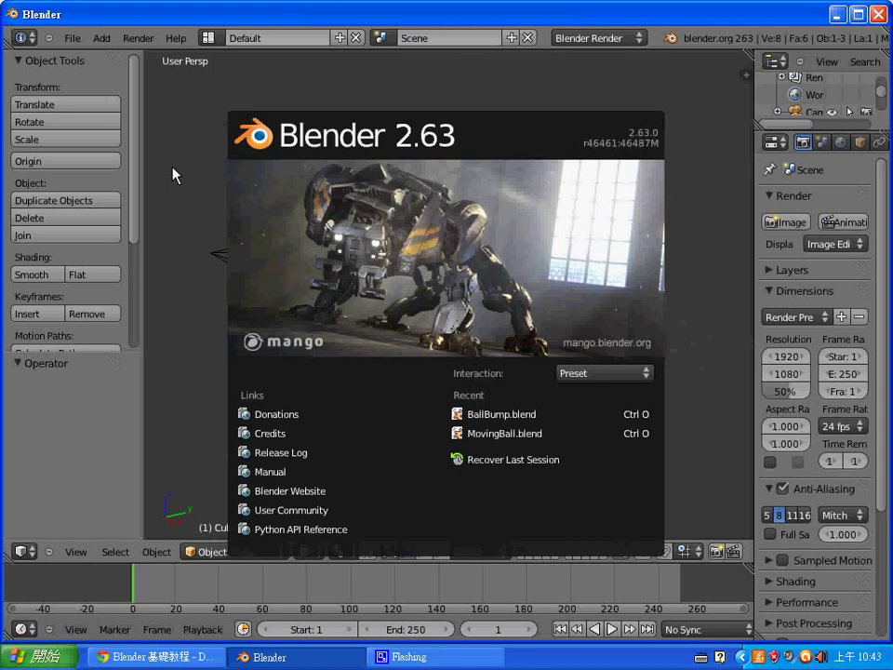
Close the splash screen, widen the Properties editor, and hide the 3D view's side panels.
click(513, 98)
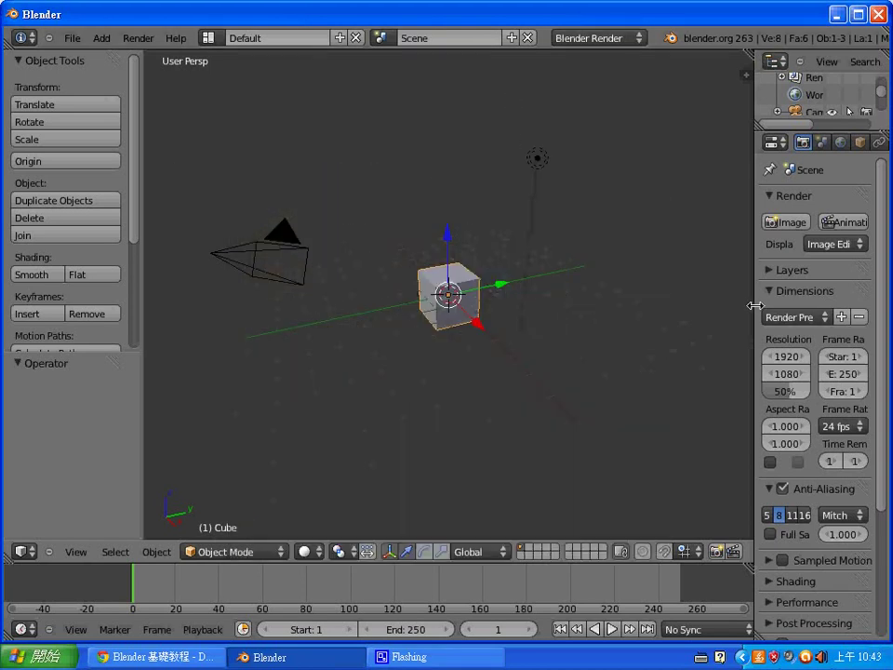
drag(754, 305, 630, 275)
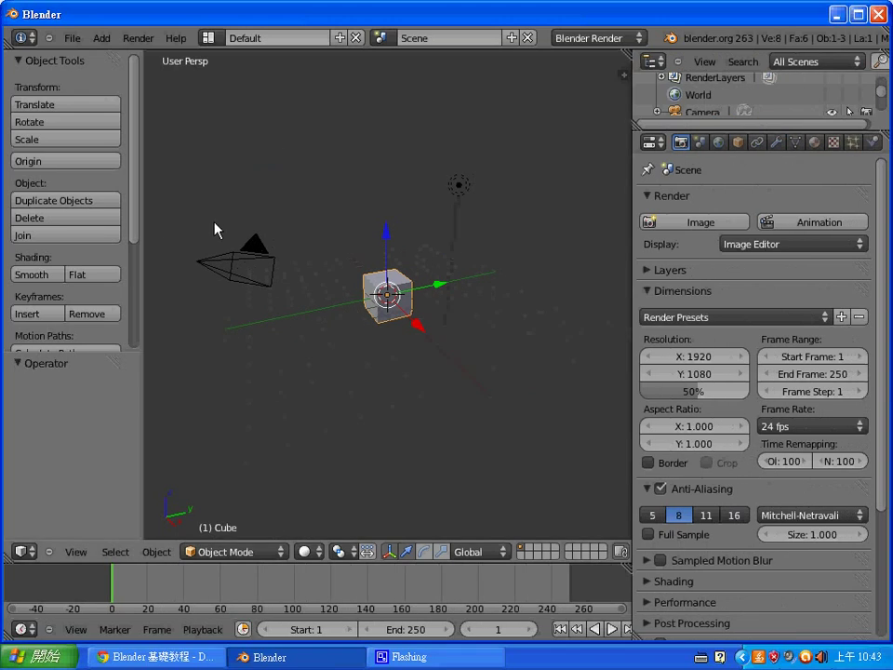
key(n)
key(n)
key(t)
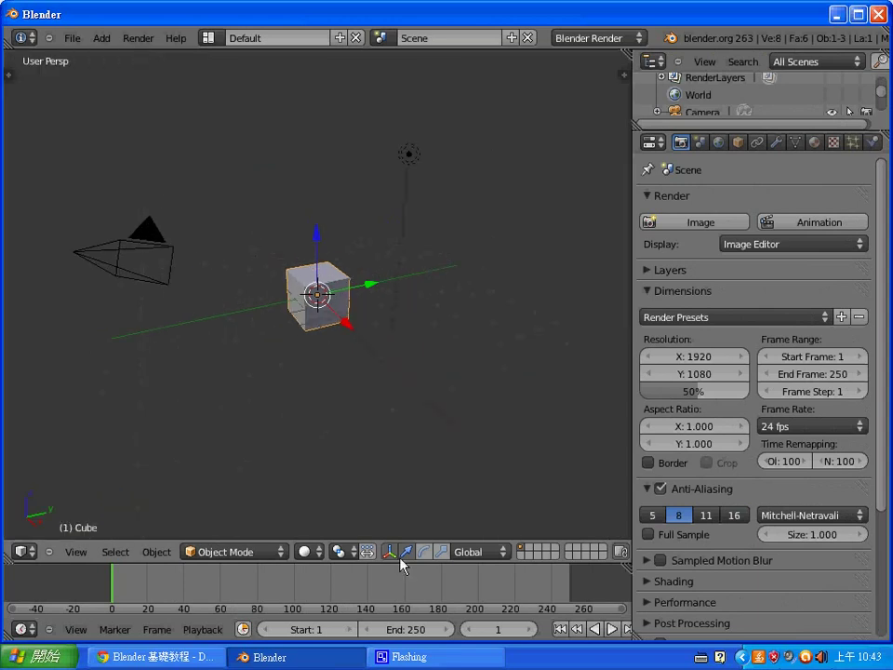
Split the 3D view vertically into left and right halves.
right_click(401, 562)
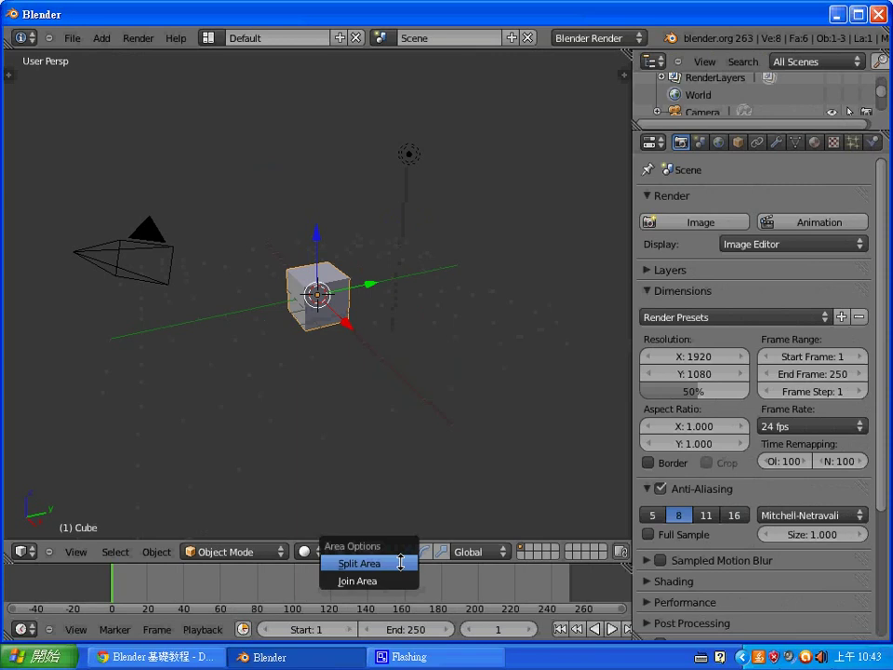
click(398, 562)
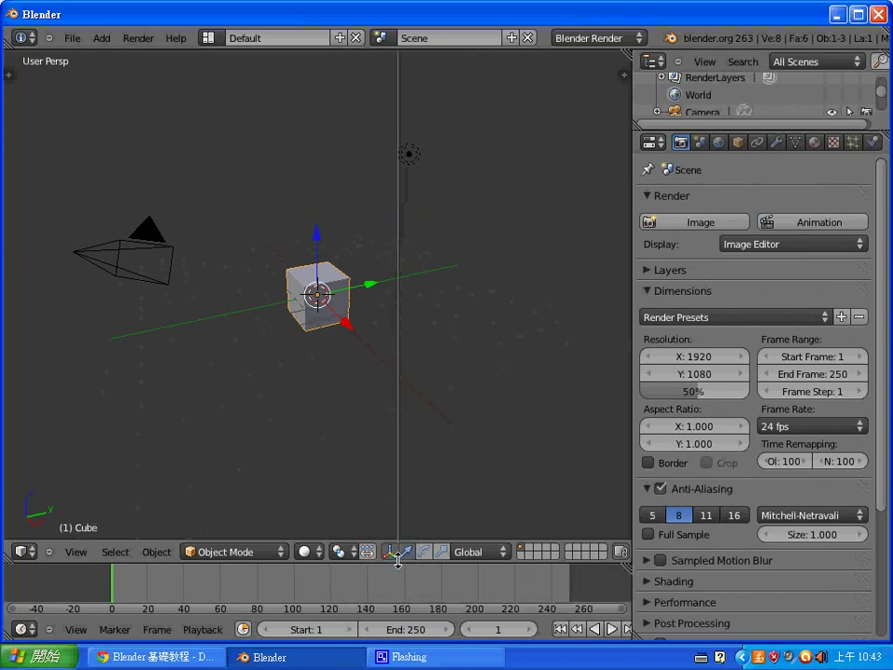
click(308, 495)
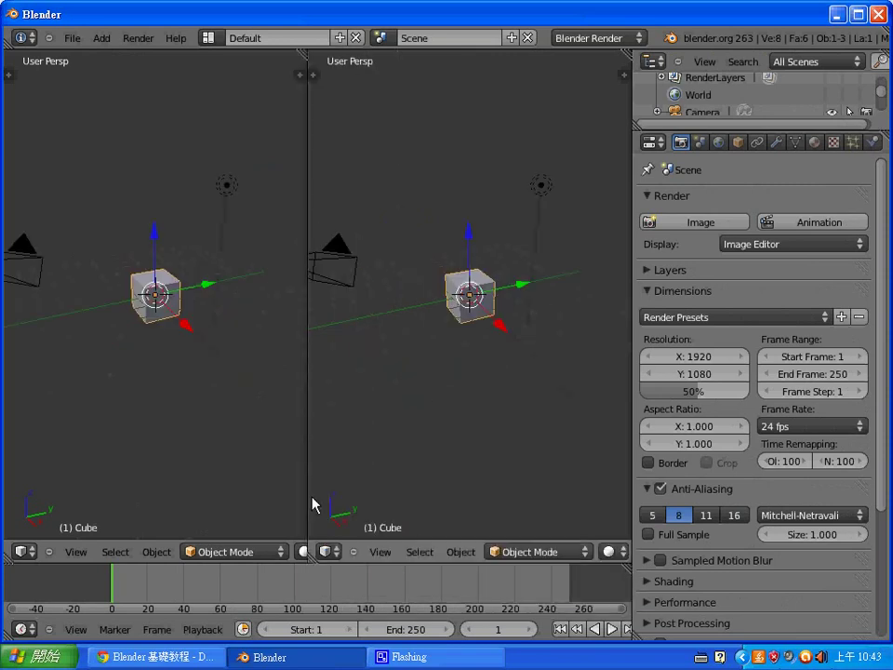
Split each half horizontally and align the right-hand split with the left one.
right_click(242, 563)
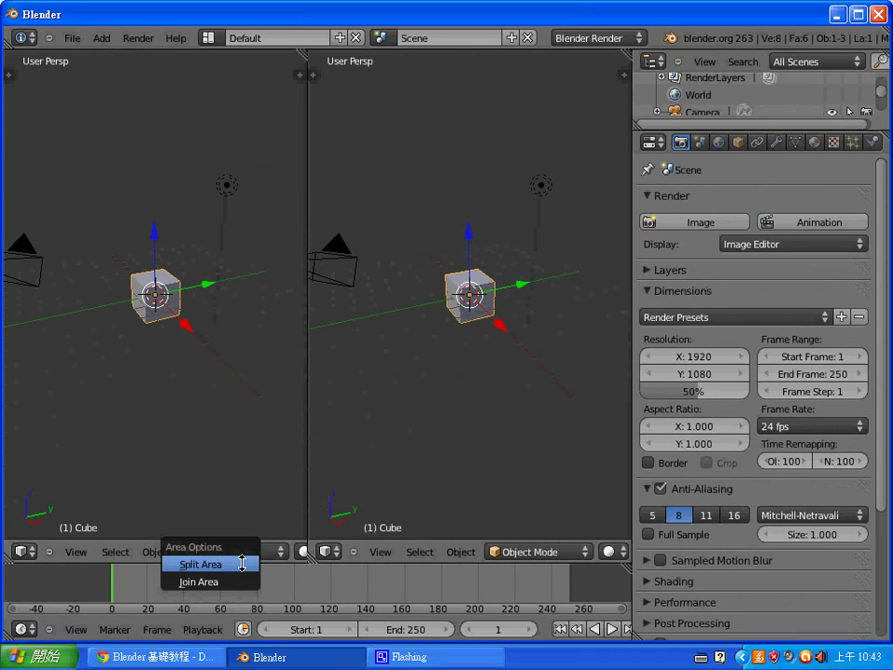
right_click(305, 446)
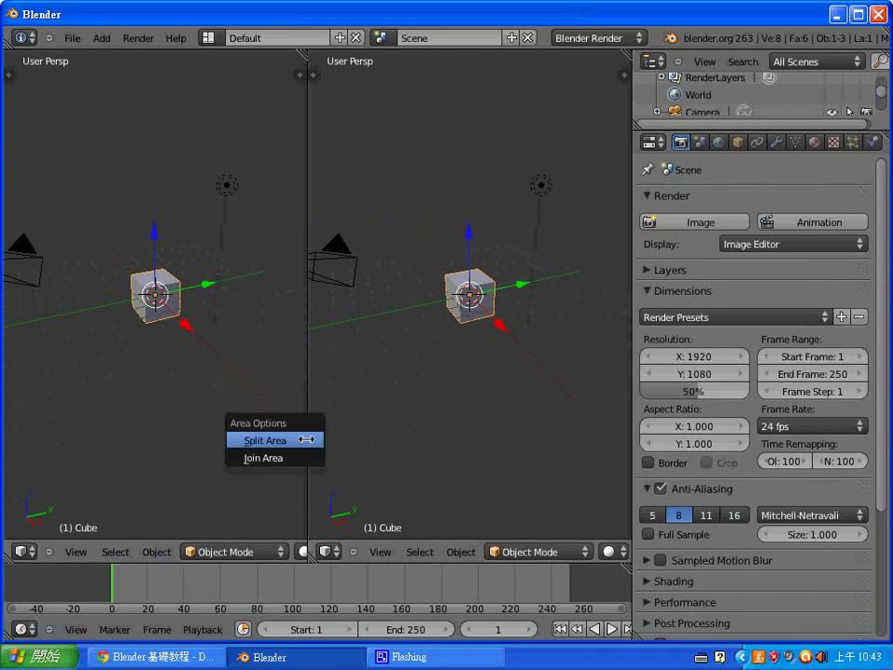
click(305, 437)
click(252, 302)
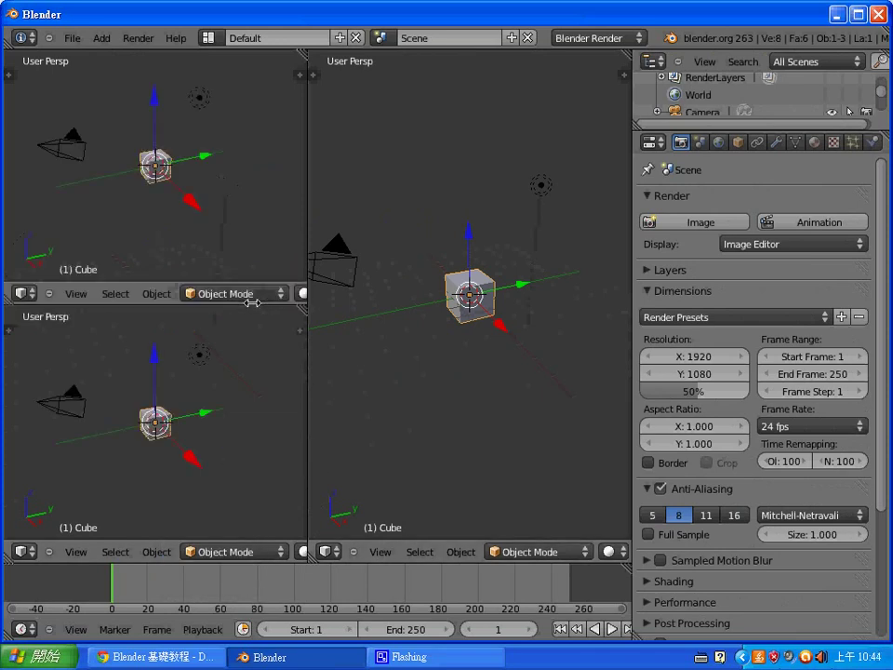
right_click(307, 382)
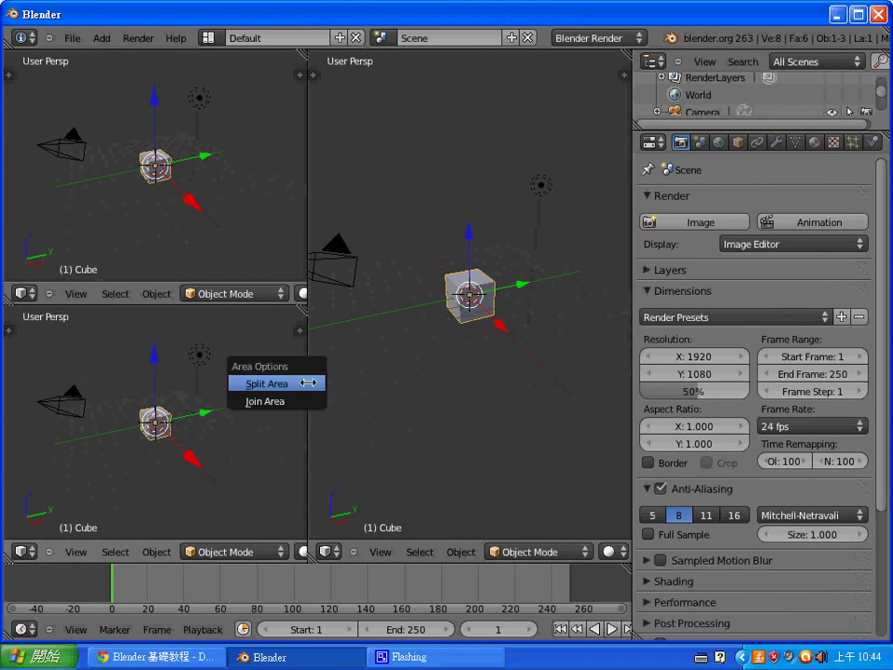
click(309, 378)
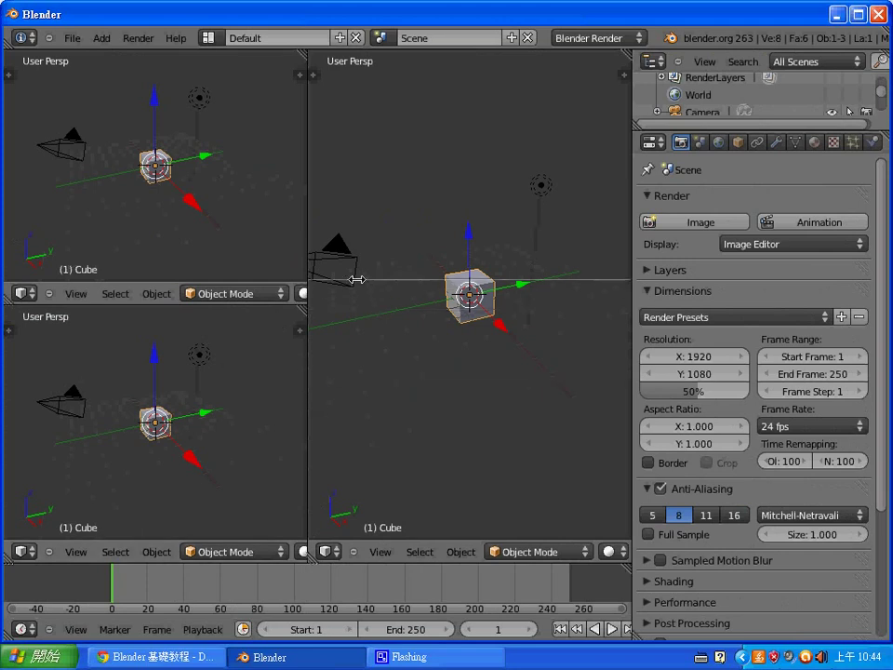
click(355, 281)
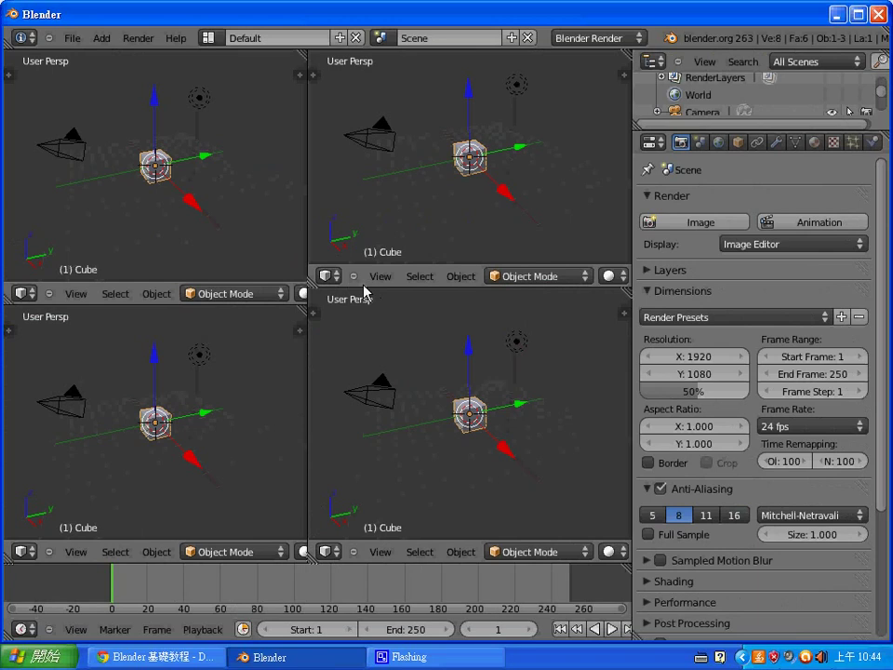
drag(362, 289, 367, 305)
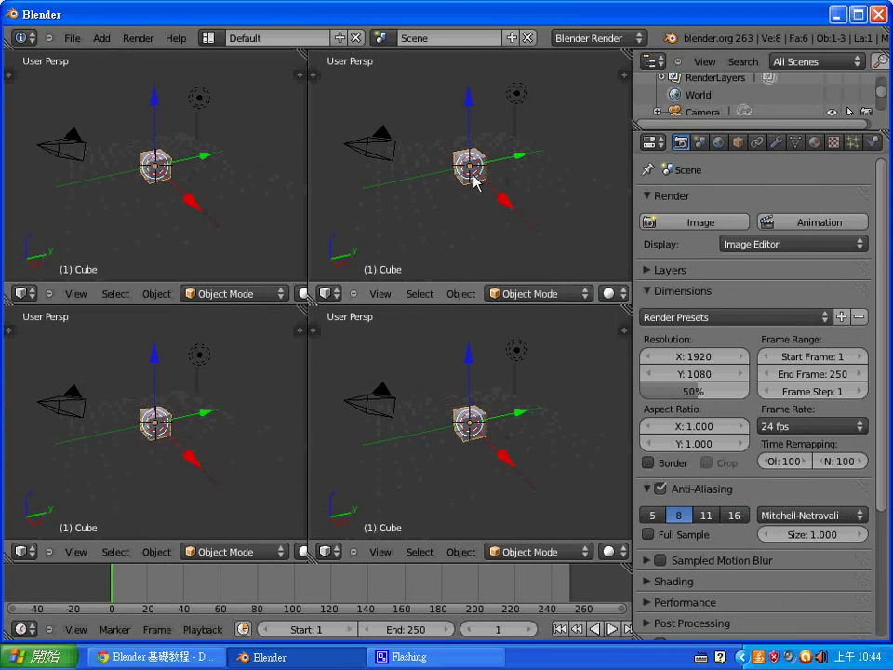
Delete the default cube, add a UV sphere, and zoom in on the top-right view.
key(x)
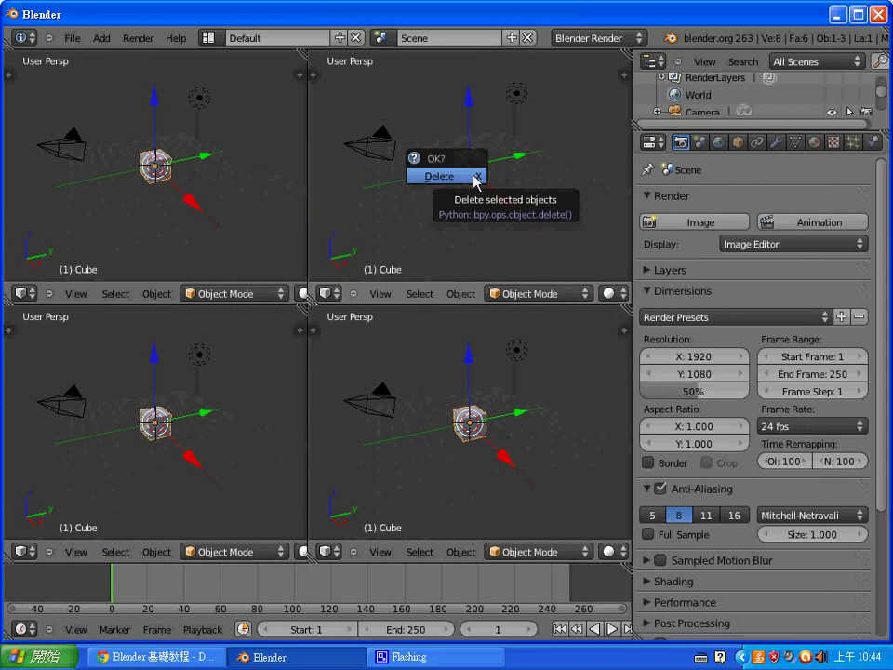
click(471, 175)
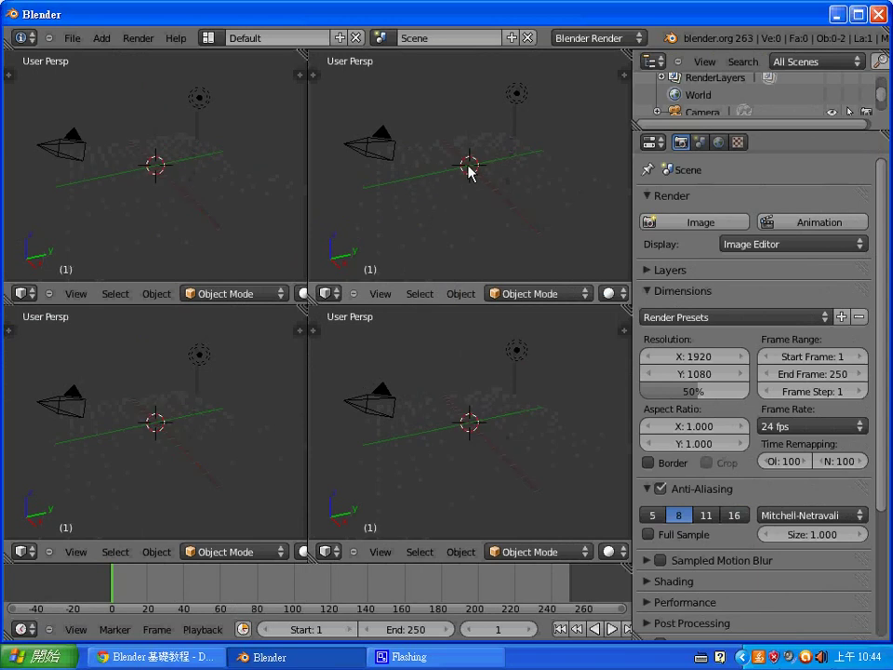
key(shift+a)
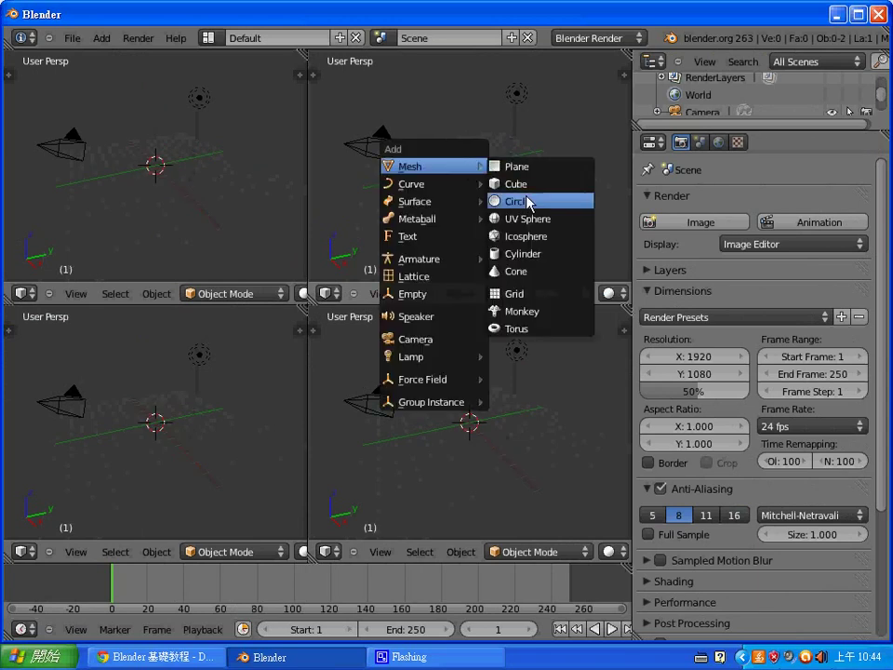
click(535, 218)
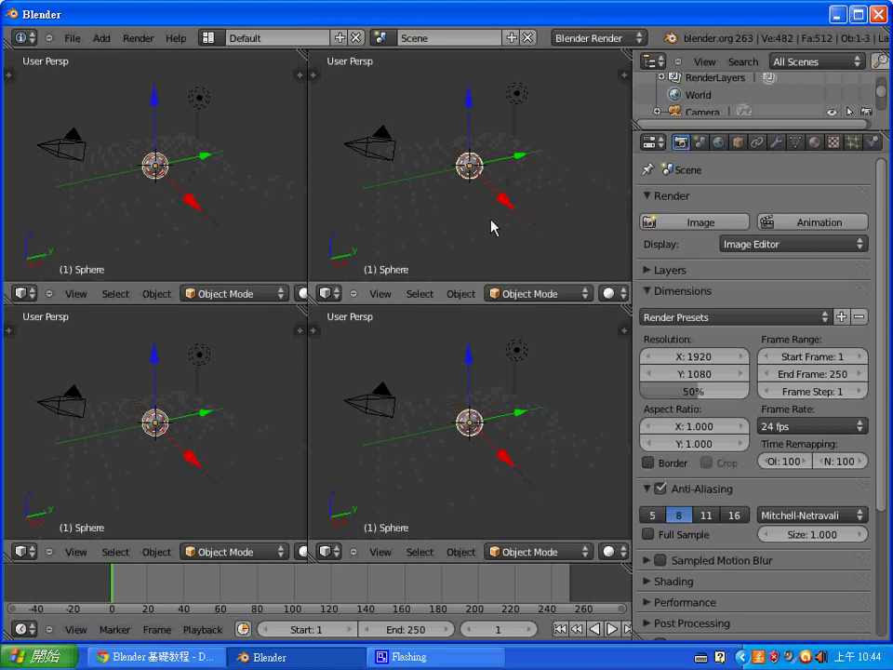
scroll(491, 226, up, 2)
scroll(491, 226, up, 2)
scroll(491, 226, up, 2)
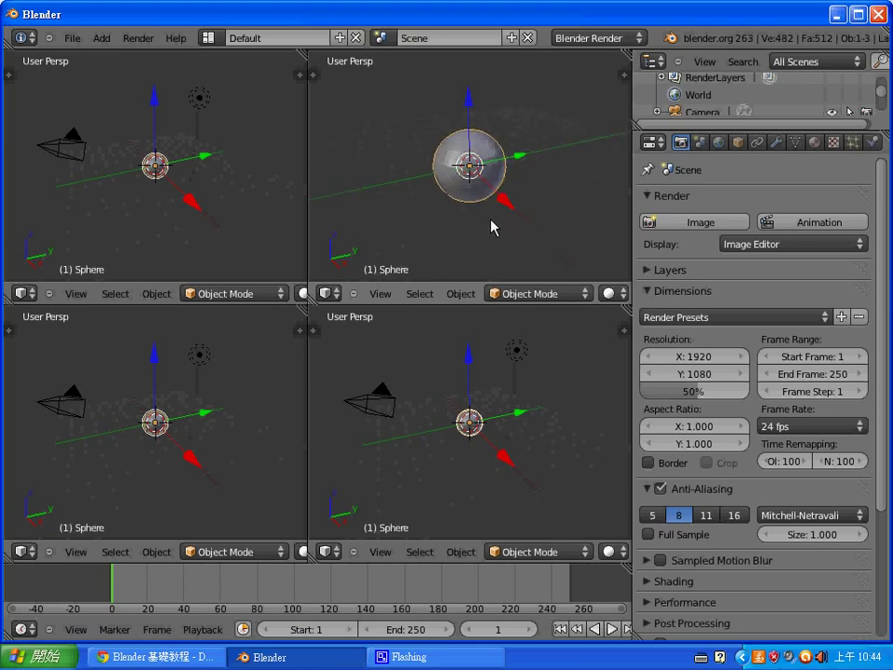
scroll(491, 226, up, 1)
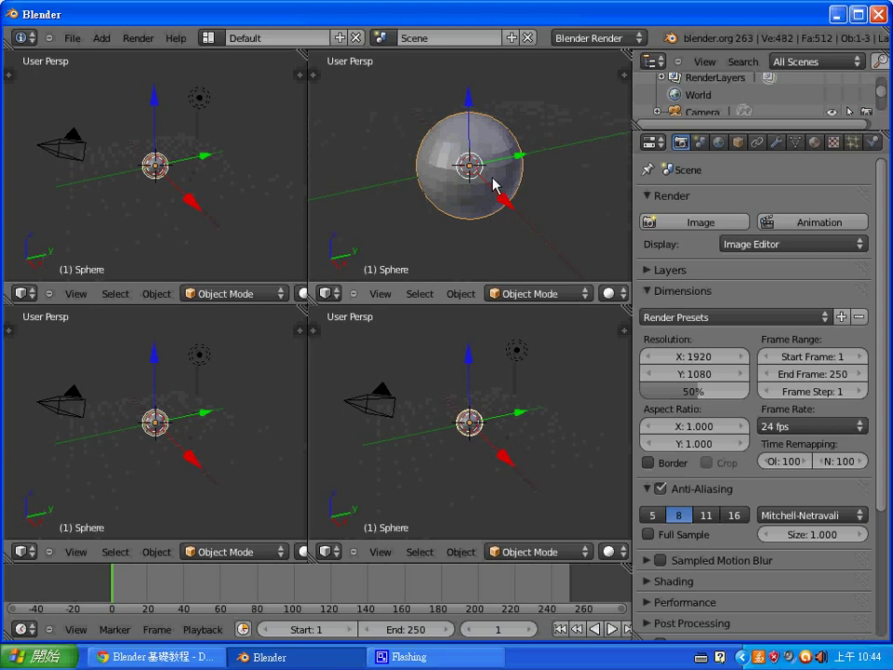
Inspect the sphere's transform properties and place the 3D cursor below the sphere.
key(n)
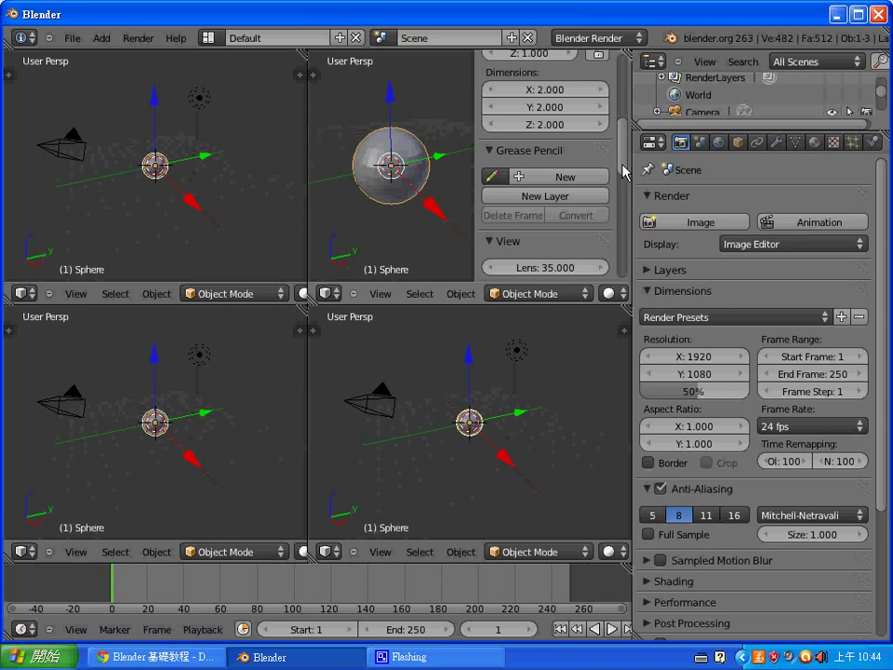
drag(623, 172, 619, 100)
scroll(618, 101, down, 5)
scroll(619, 101, up, 3)
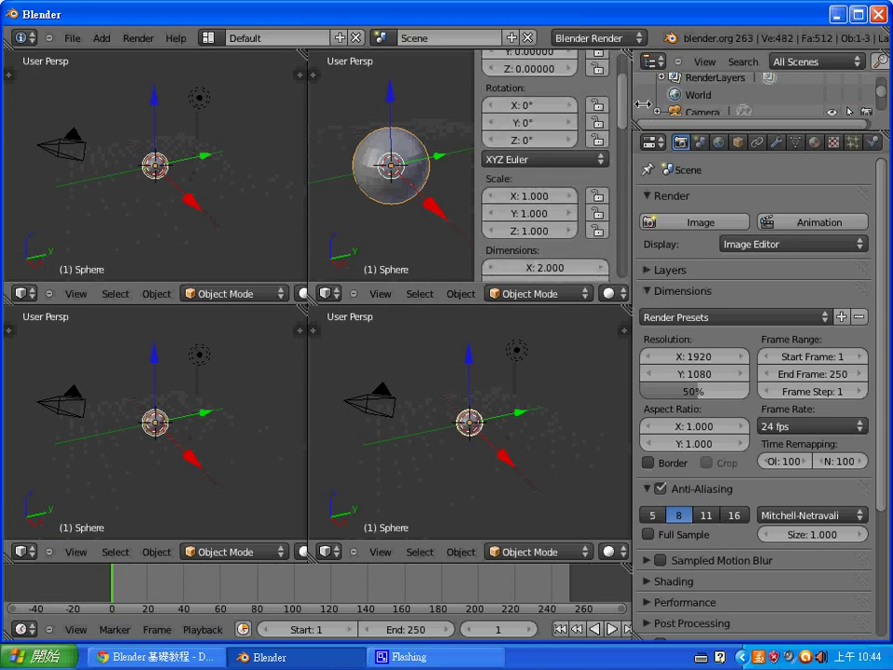
click(408, 239)
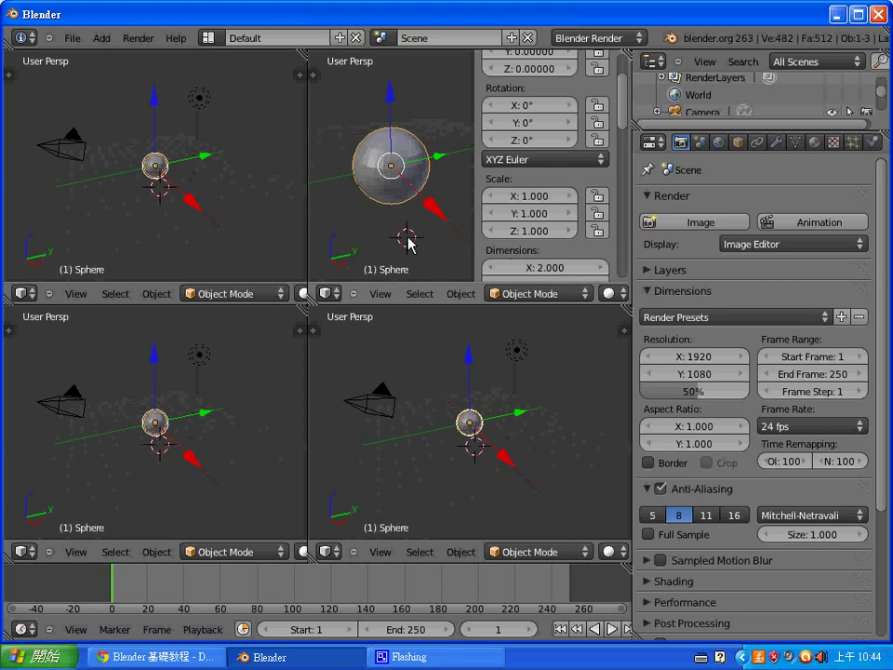
key(n)
Review the UV sphere settings (32 segments, 16 rings, size 1.000) and enter Edit Mode.
key(t)
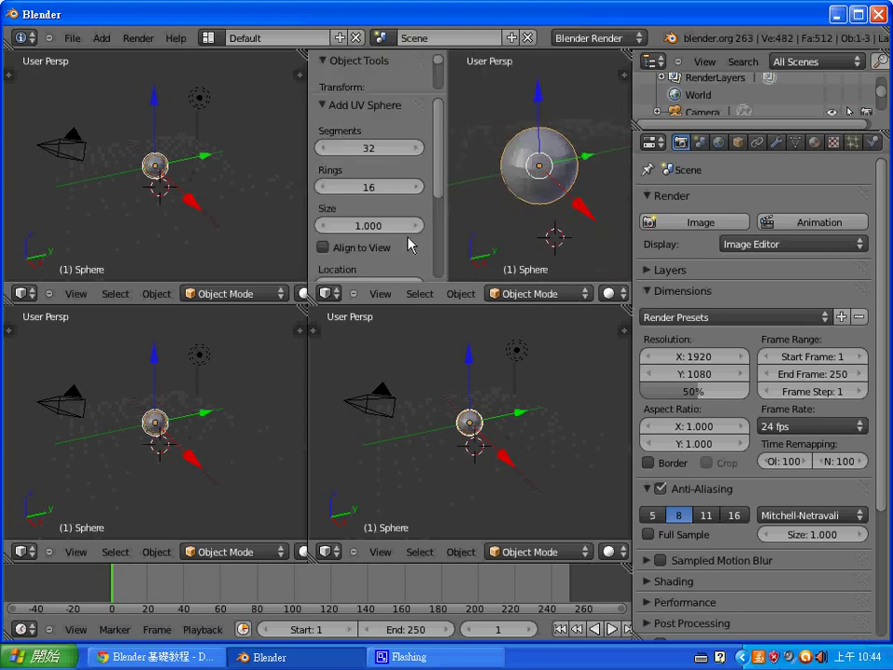
scroll(439, 219, down, 5)
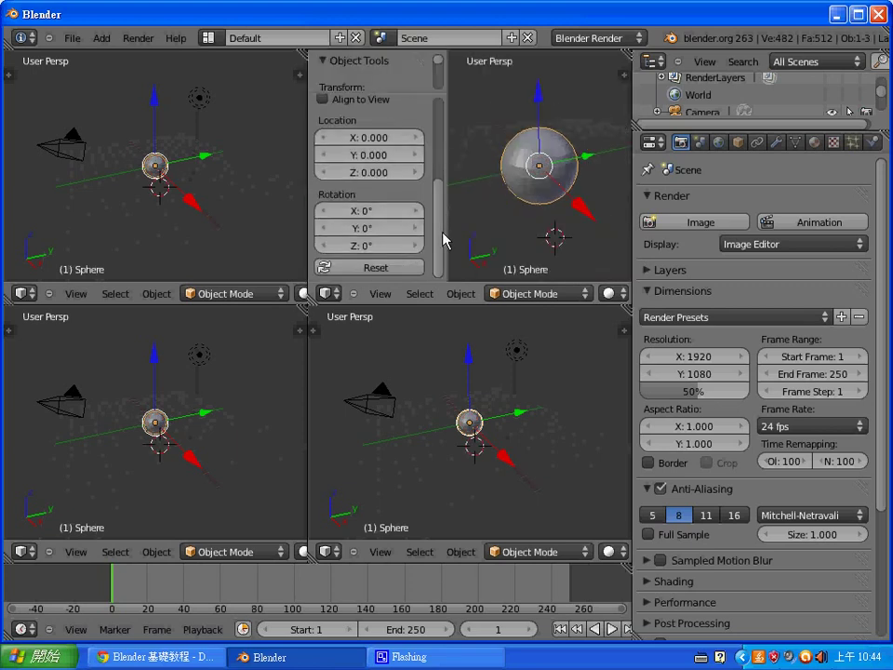
scroll(431, 115, up, 5)
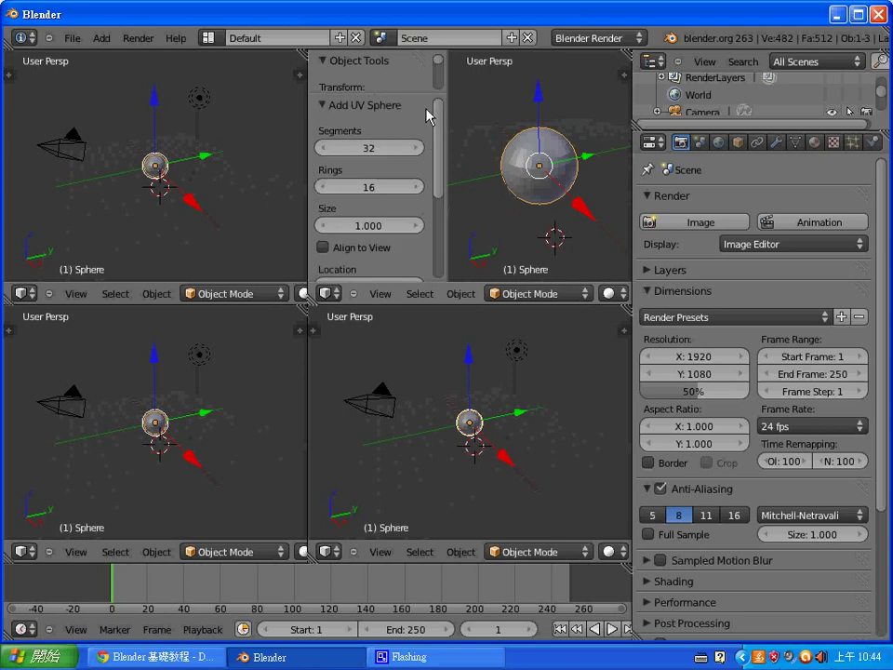
scroll(434, 146, down, 2)
scroll(433, 146, up, 1)
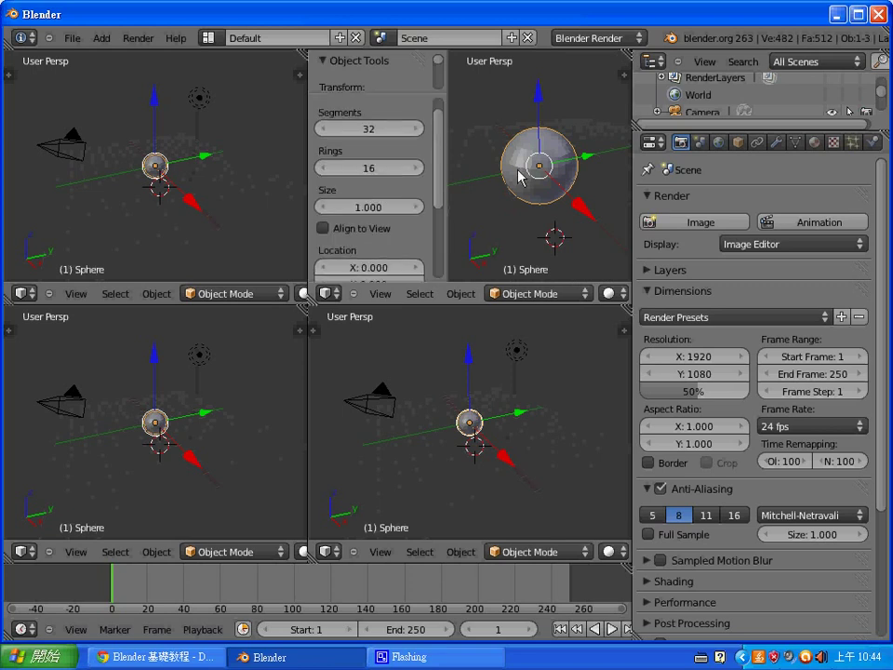
scroll(438, 167, up, 1)
mouse_move(439, 125)
mouse_down()
mouse_move(447, 254)
mouse_move(447, 141)
mouse_up()
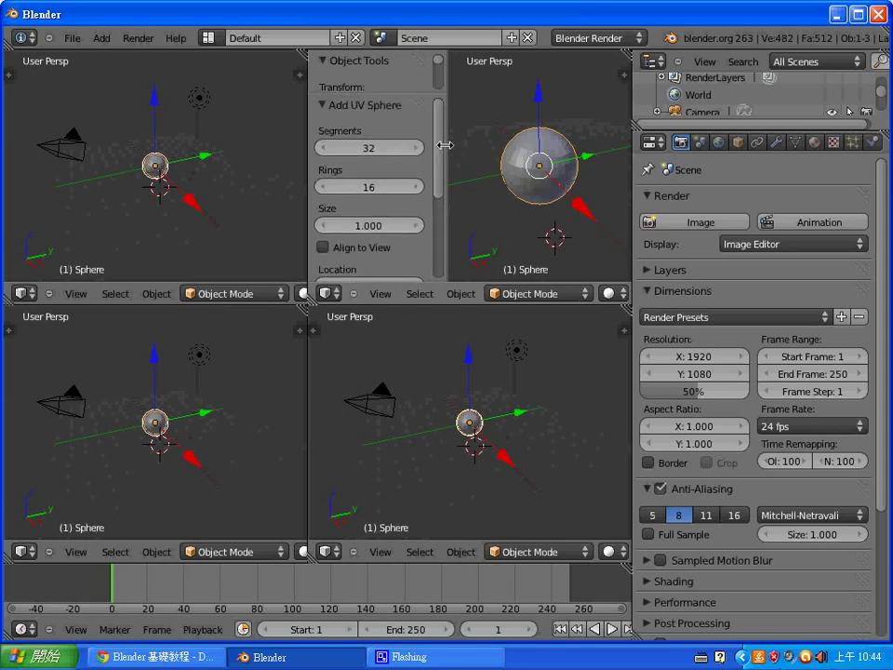
key(Tab)
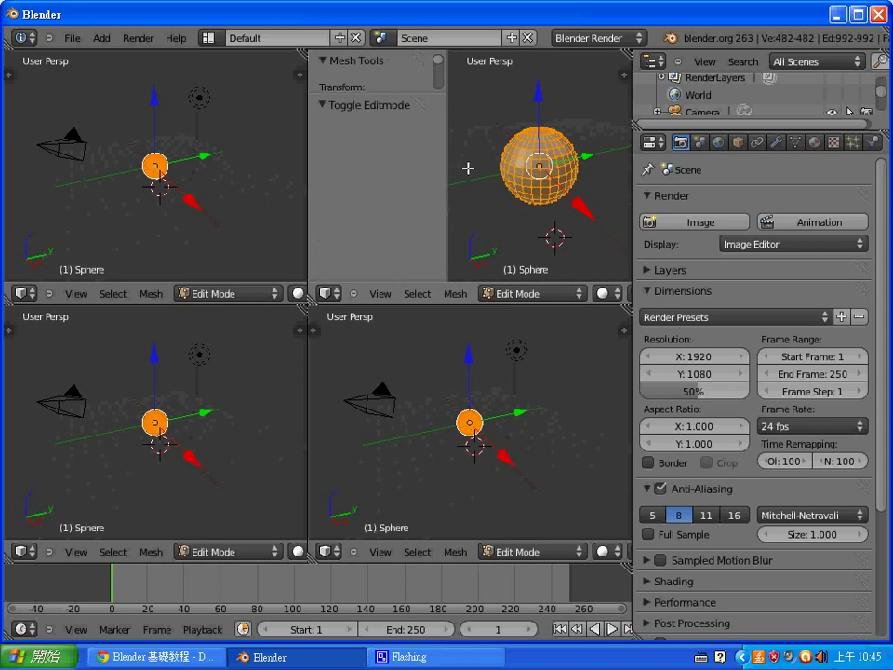
Return the sphere to Object Mode, browse the object tools, then hide the side panels.
key(Tab)
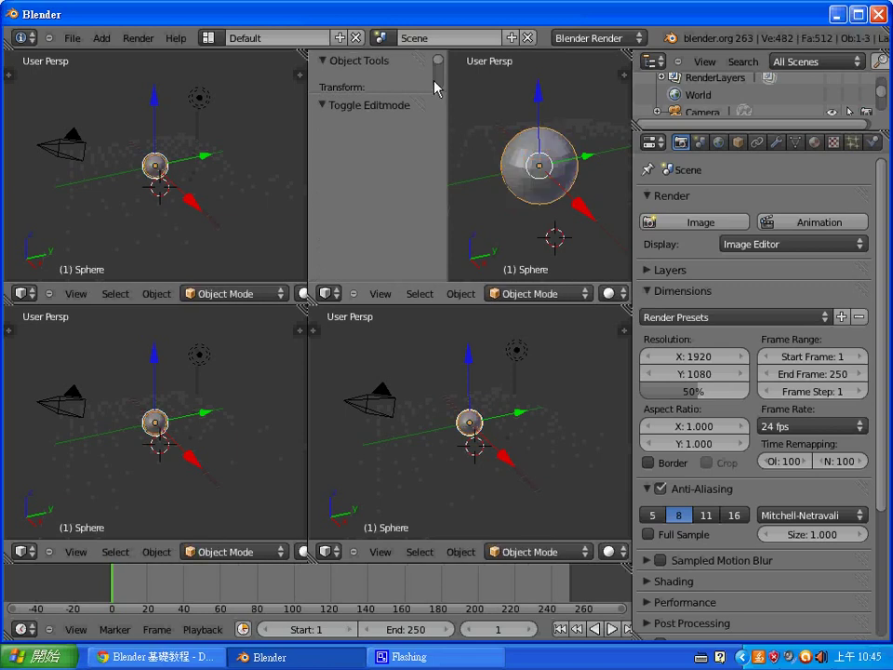
scroll(437, 86, down, 3)
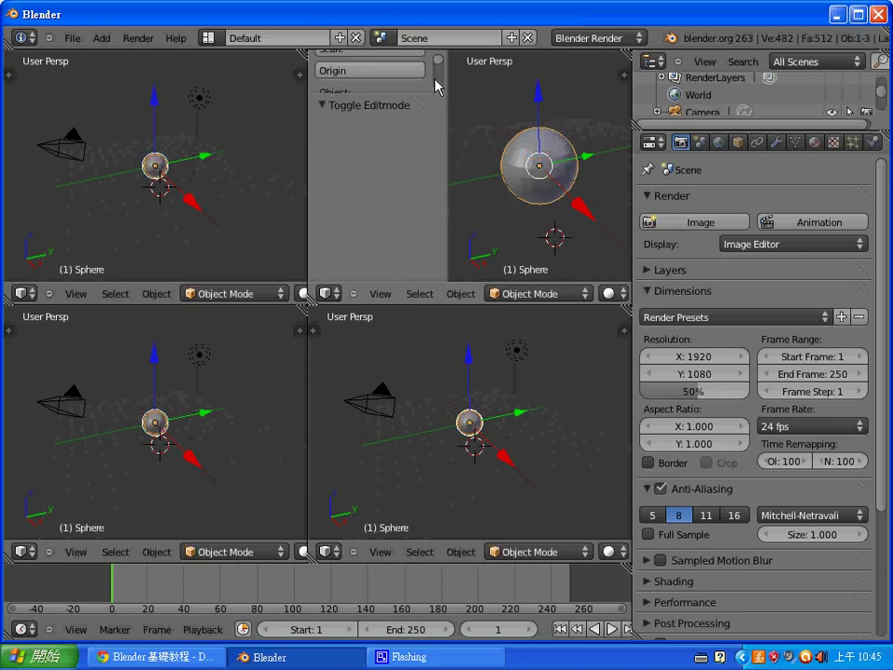
scroll(439, 88, down, 3)
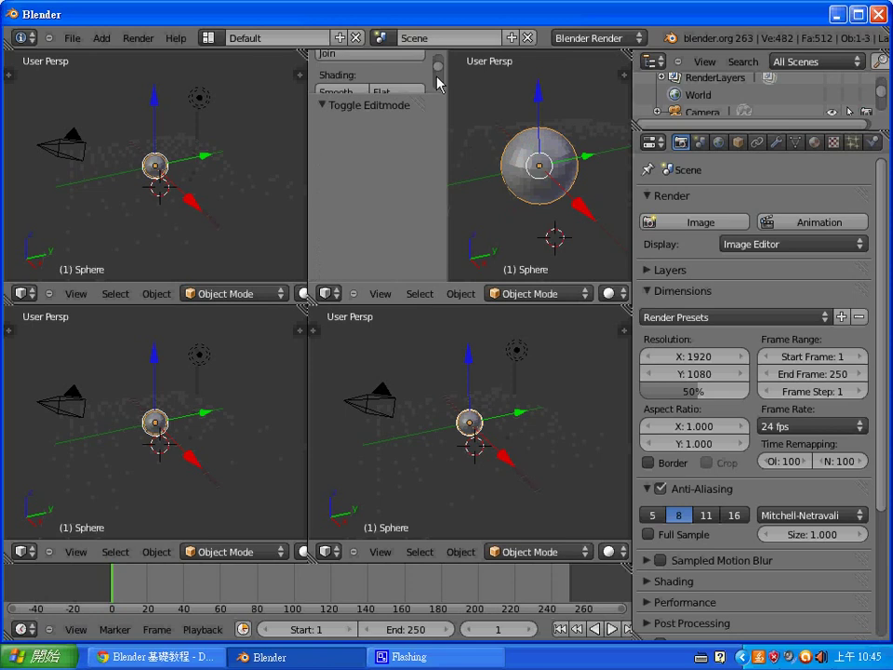
scroll(438, 70, up, 5)
scroll(440, 63, up, 2)
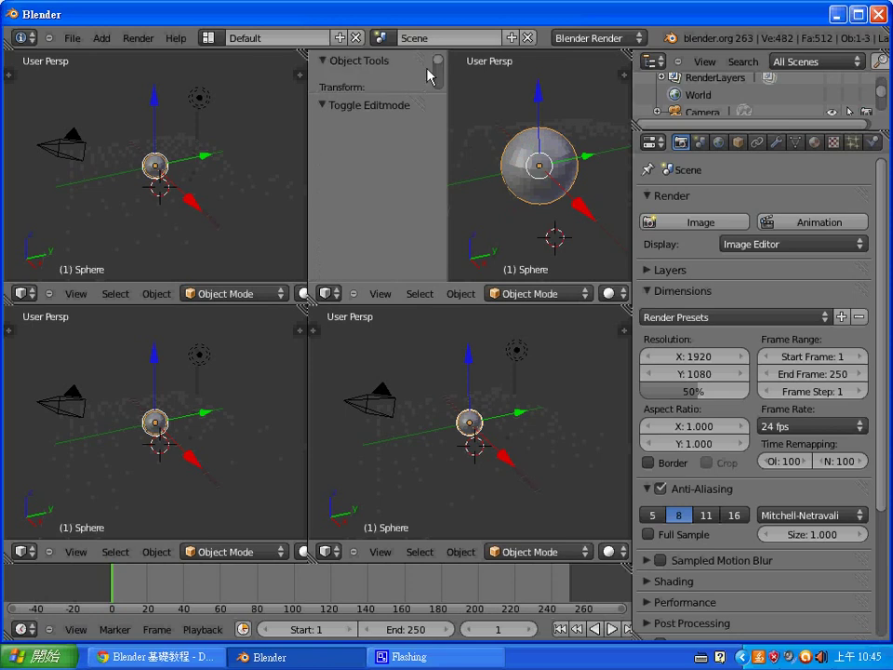
drag(410, 100, 413, 276)
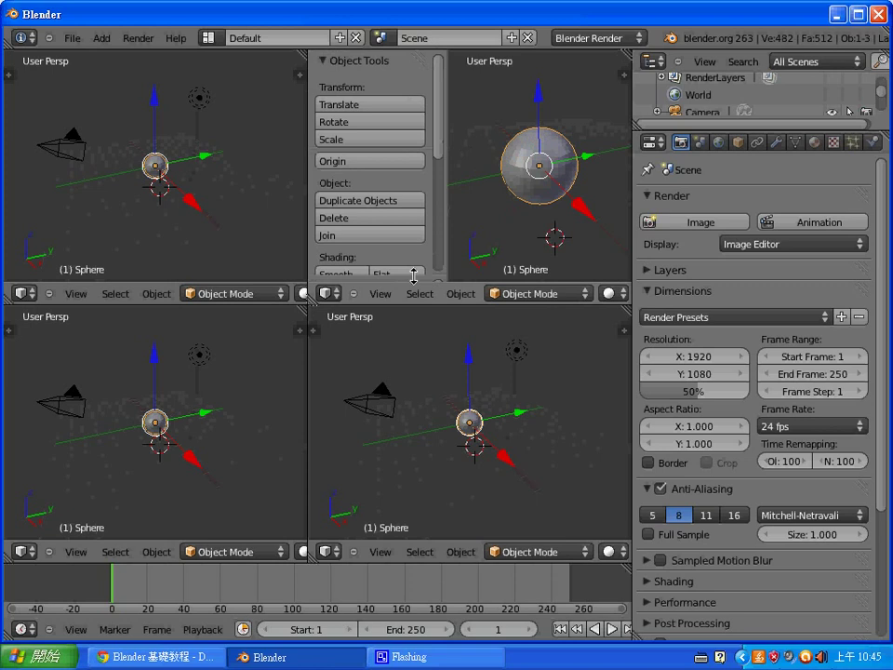
scroll(435, 170, down, 2)
scroll(434, 186, down, 3)
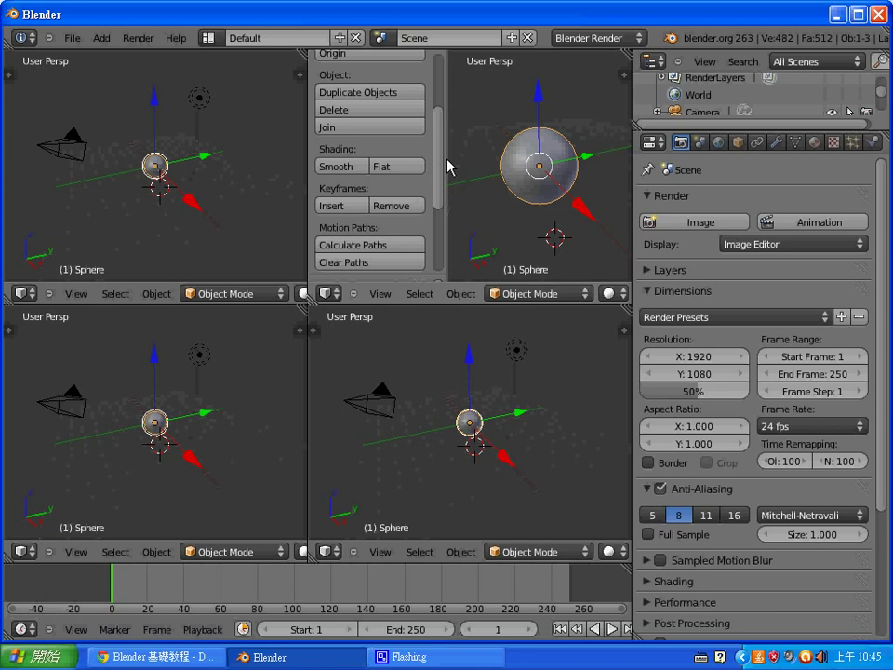
key(n)
key(n)
key(t)
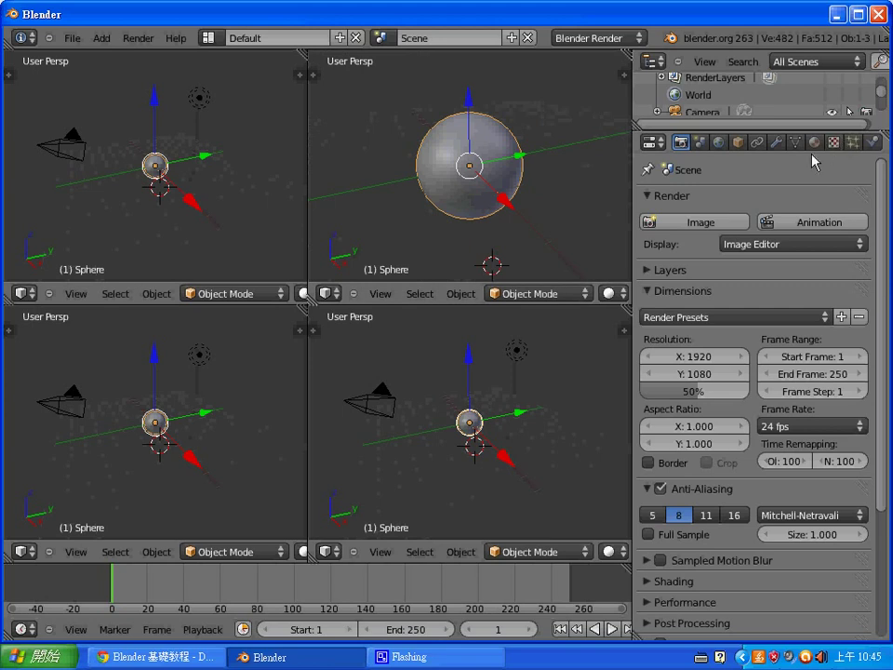
In the Object properties, add a single driver to the sphere's Scale Y value.
click(738, 143)
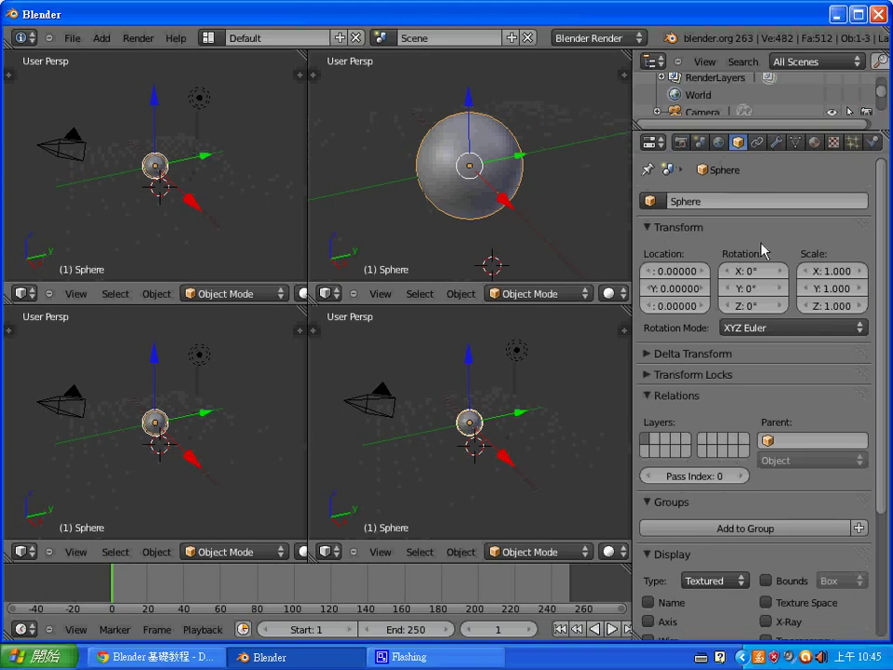
right_click(823, 291)
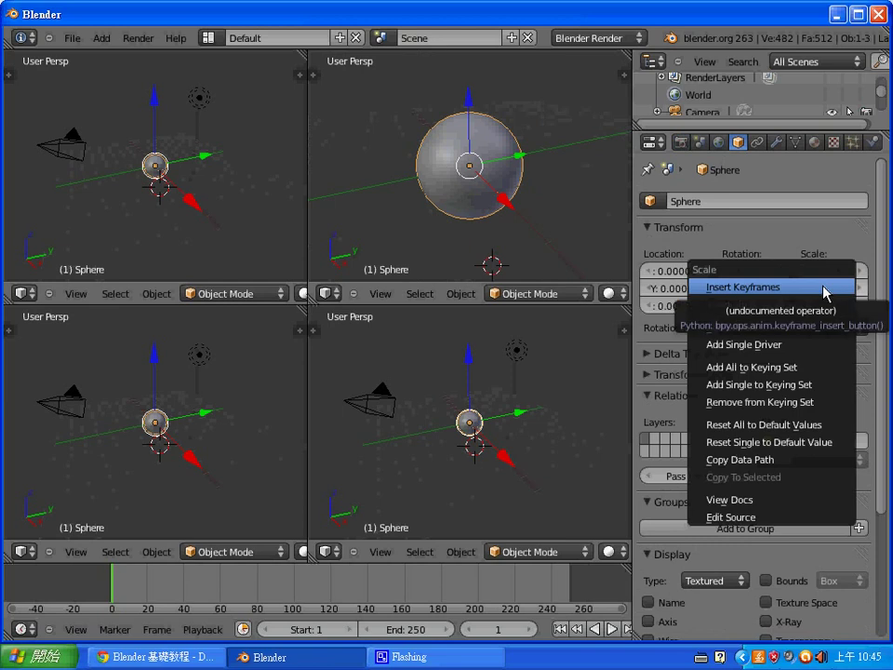
click(790, 234)
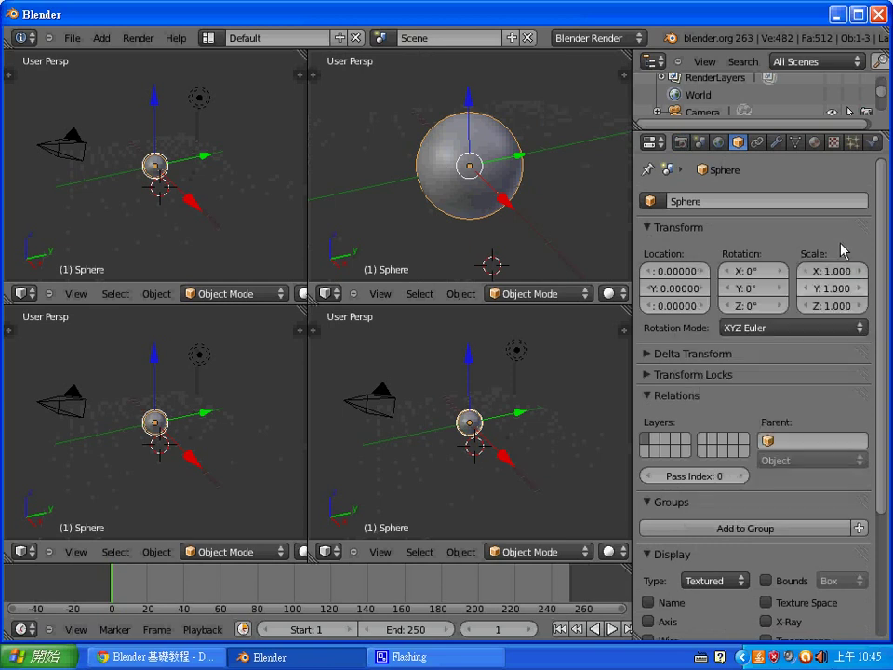
right_click(831, 296)
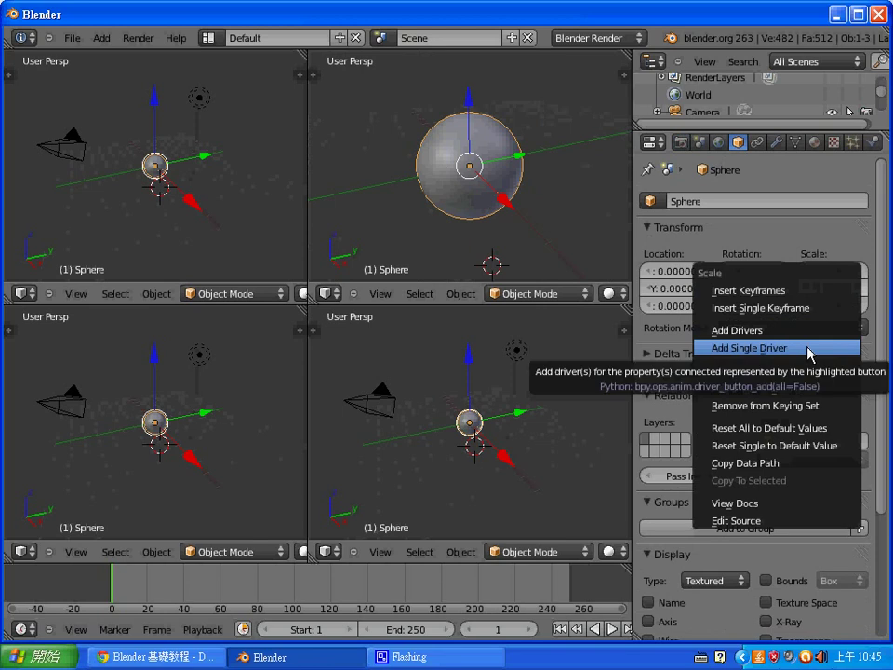
click(808, 351)
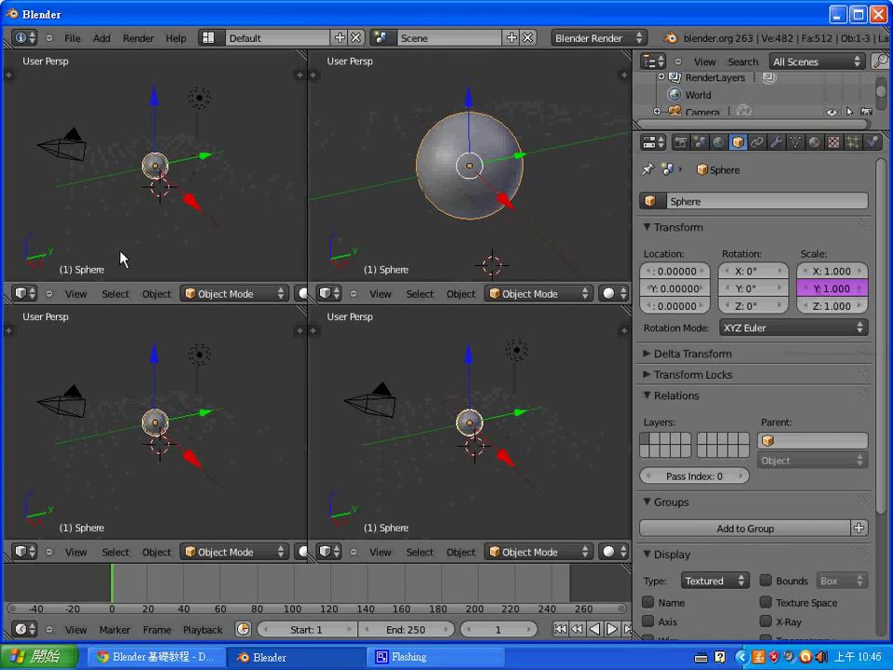
Turn the top-left viewport into a Graph Editor and widen the left-hand editors.
click(30, 294)
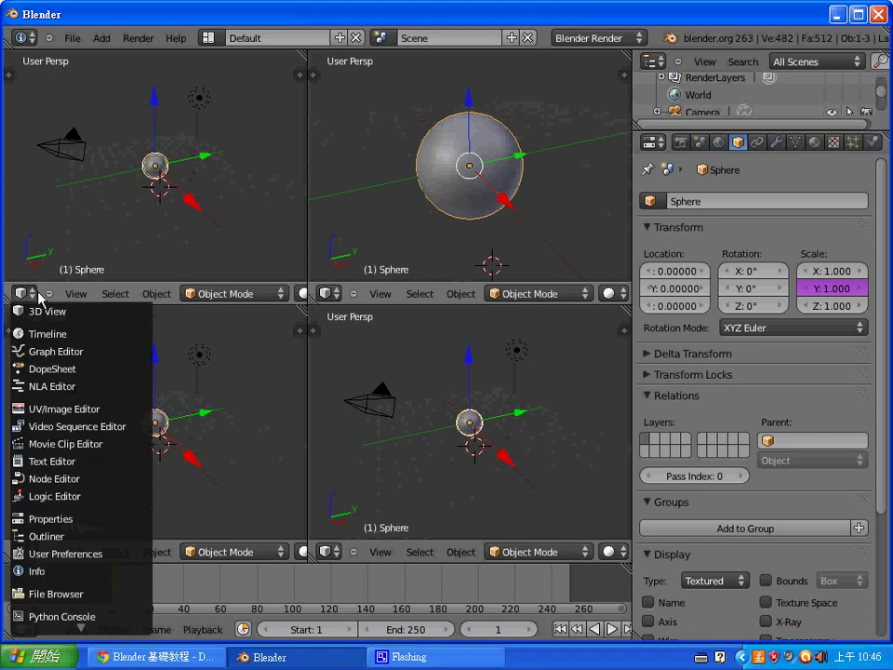
click(32, 296)
click(33, 295)
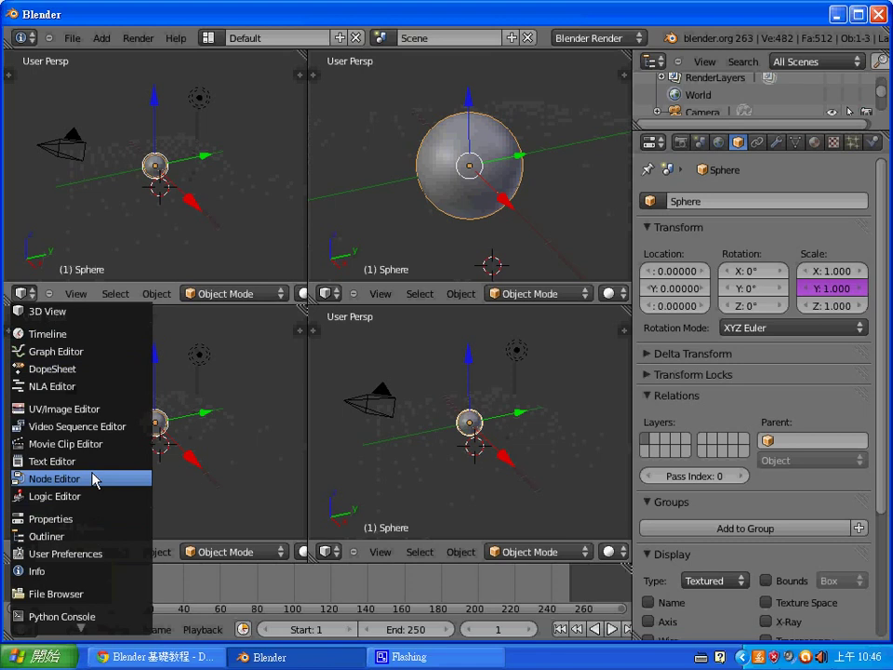
click(60, 350)
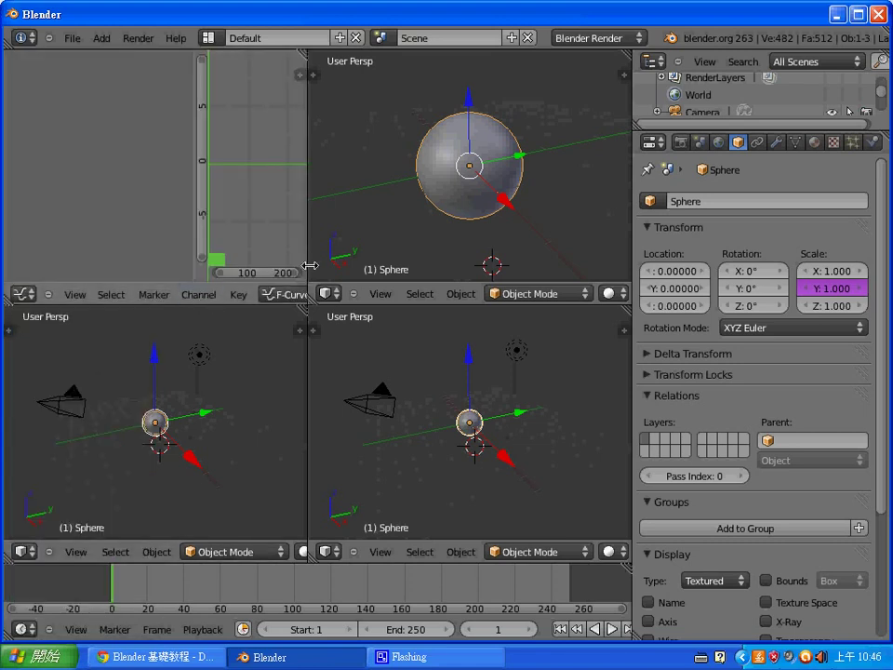
drag(307, 270, 380, 268)
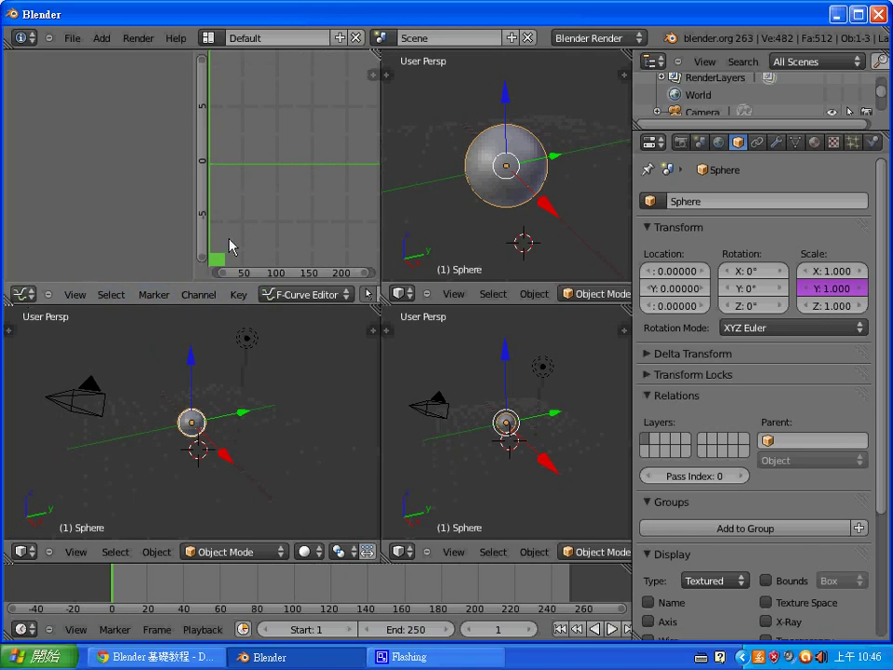
Look through the Graph Editor menus and switch its mode to Drivers.
click(153, 295)
click(110, 296)
click(191, 295)
click(239, 295)
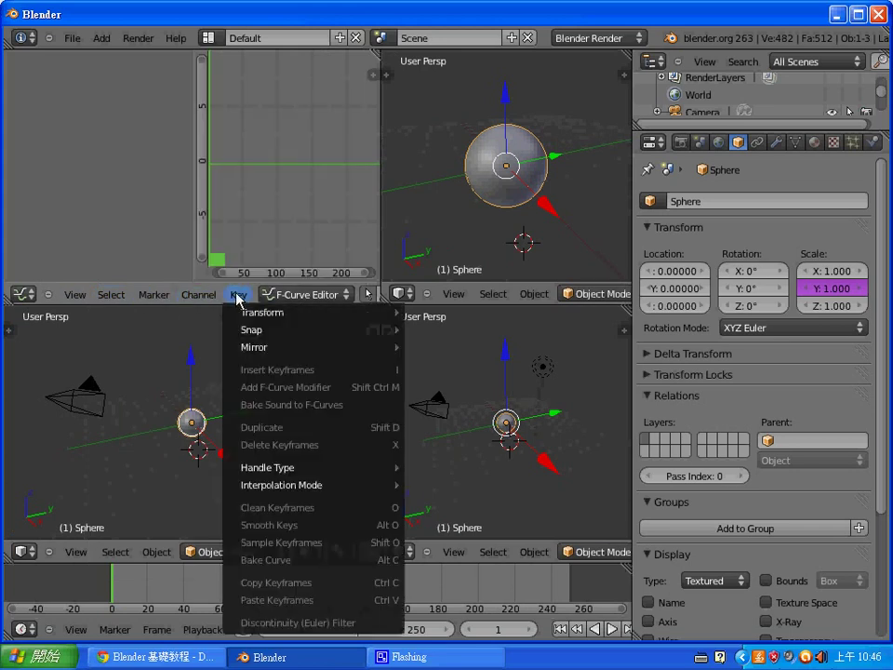
click(74, 295)
click(307, 295)
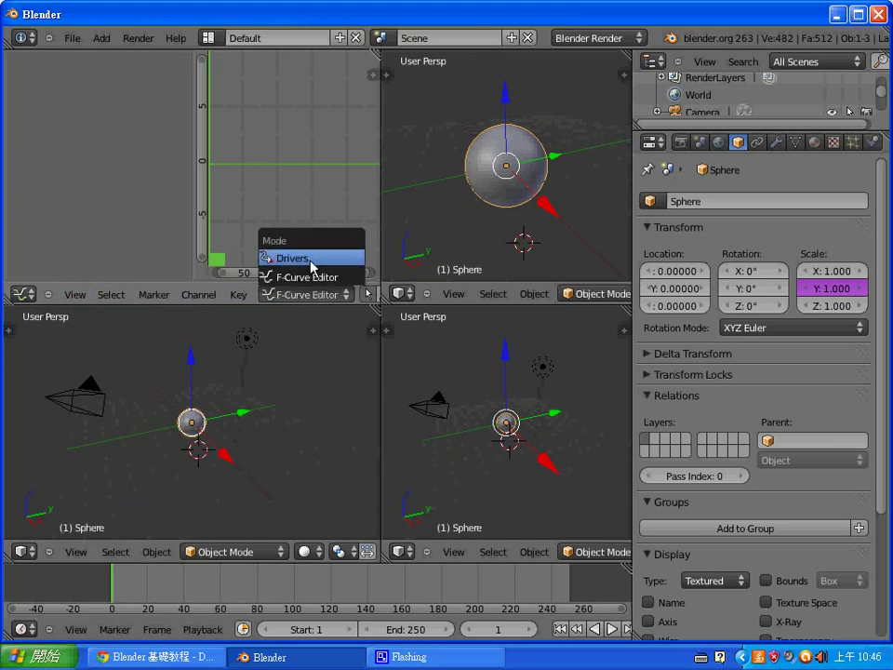
click(311, 267)
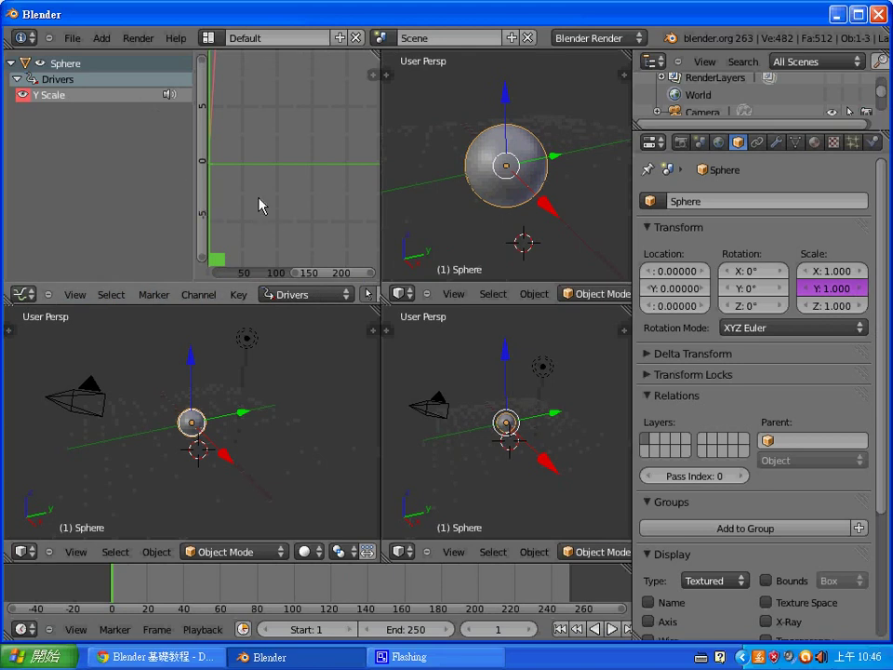
Widen the Drivers editor and open its sidebar showing the Y Scale driver's expression and variable.
key(n)
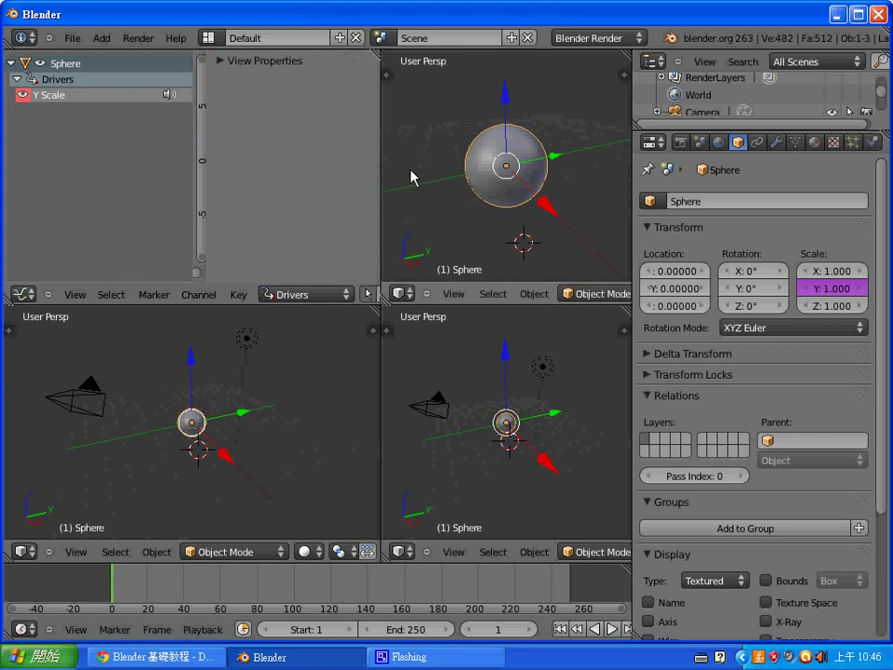
key(n)
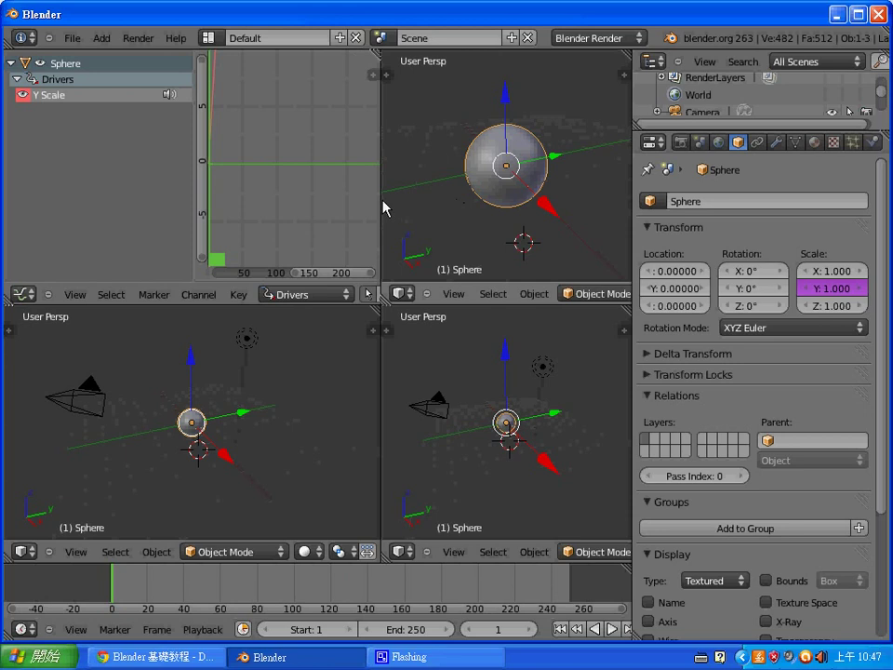
drag(387, 200, 401, 196)
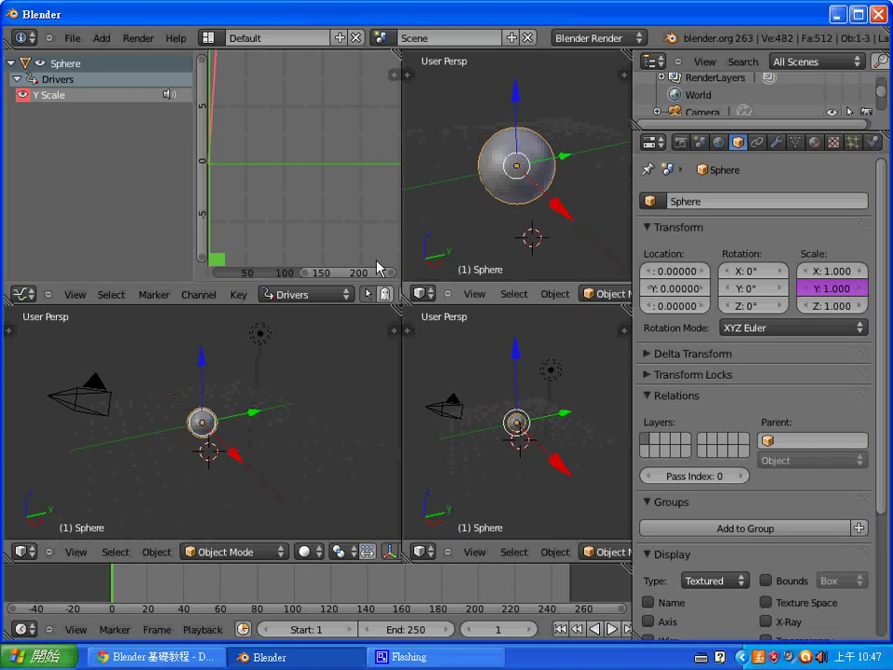
key(n)
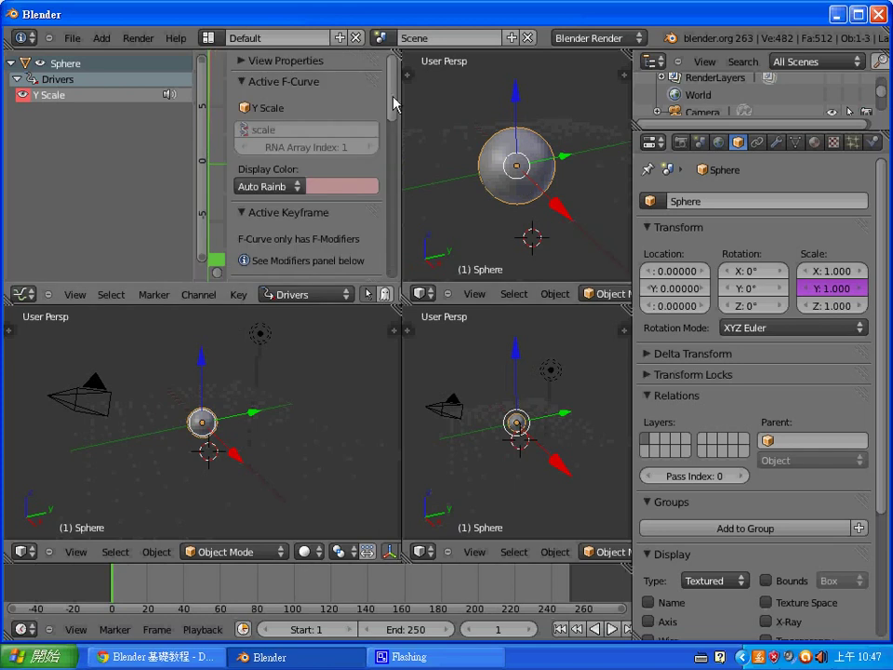
scroll(394, 102, down, 2)
scroll(393, 102, up, 2)
scroll(392, 89, down, 3)
scroll(392, 89, down, 1)
scroll(392, 89, up, 4)
drag(392, 78, 402, 74)
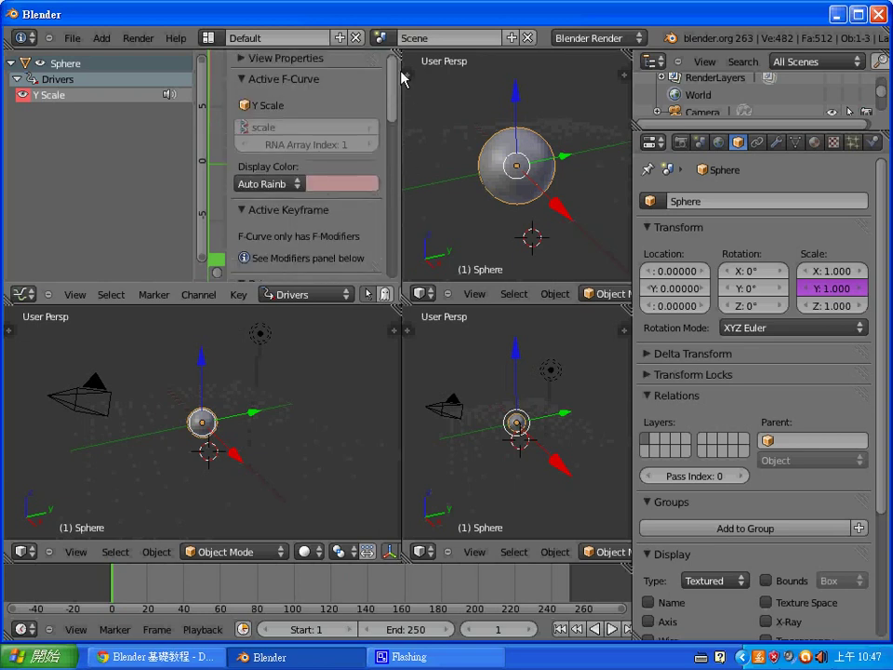
drag(395, 88, 395, 176)
Rename the driver variable from 'var' to 'BallYScale', then reselect the name field.
click(280, 167)
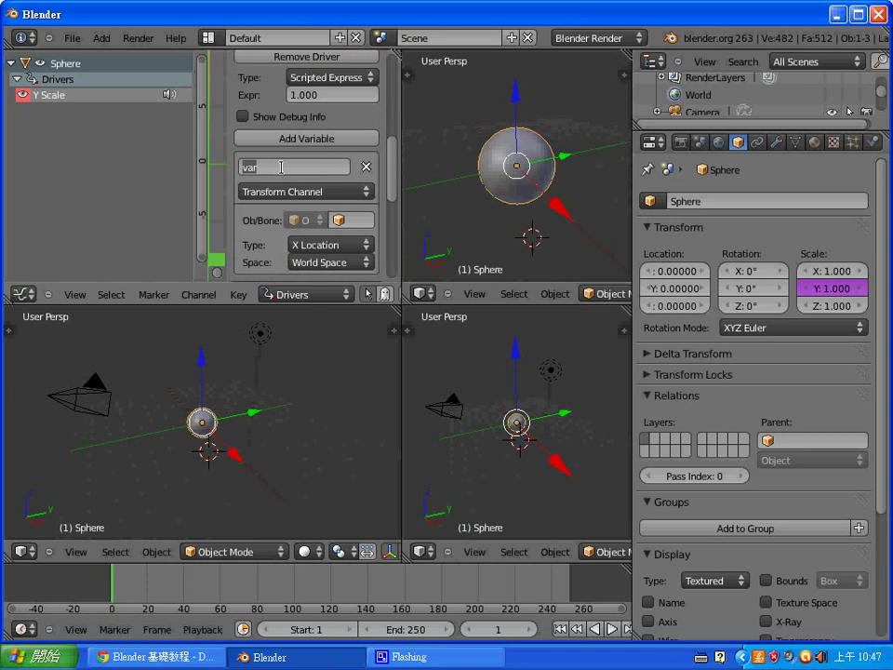
text(Ball)
text(Y)
text(Scale)
key(Return)
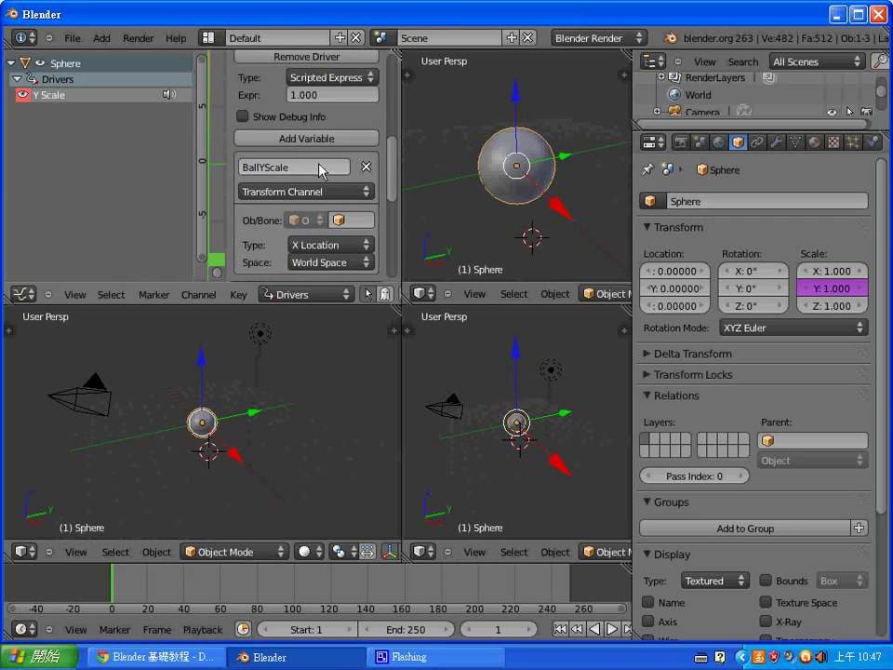
click(319, 167)
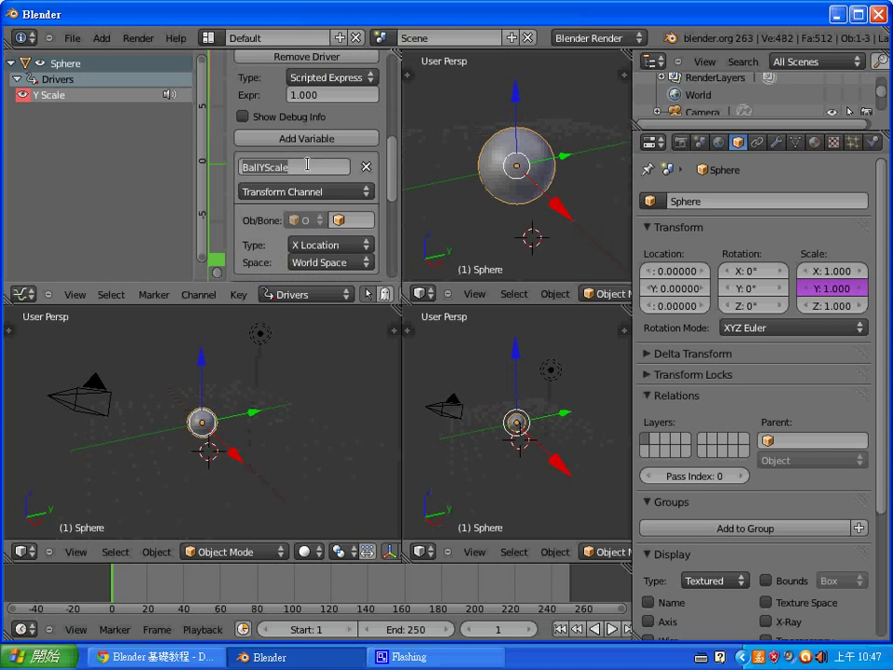
double_click(305, 167)
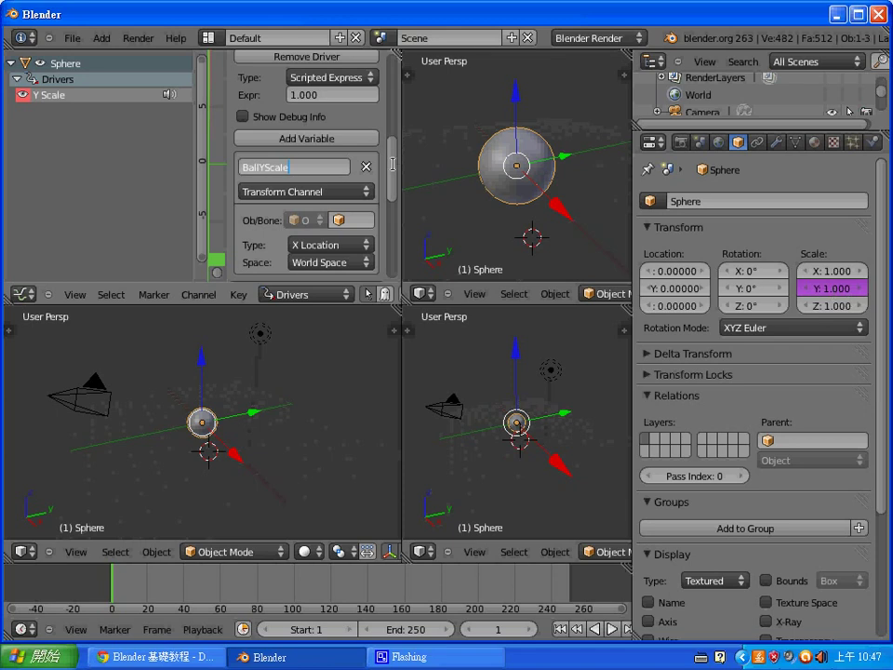
drag(391, 175, 392, 186)
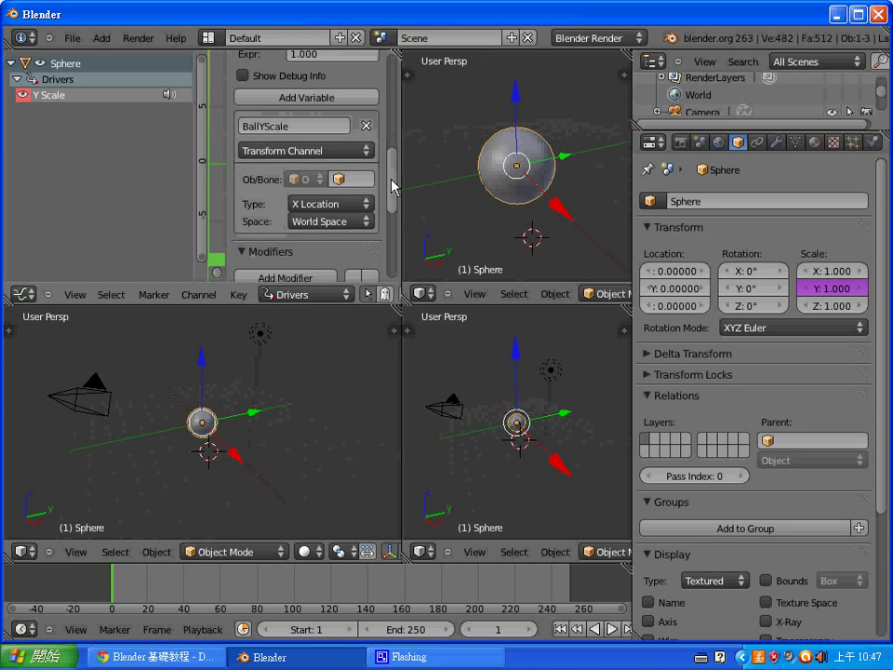
click(363, 206)
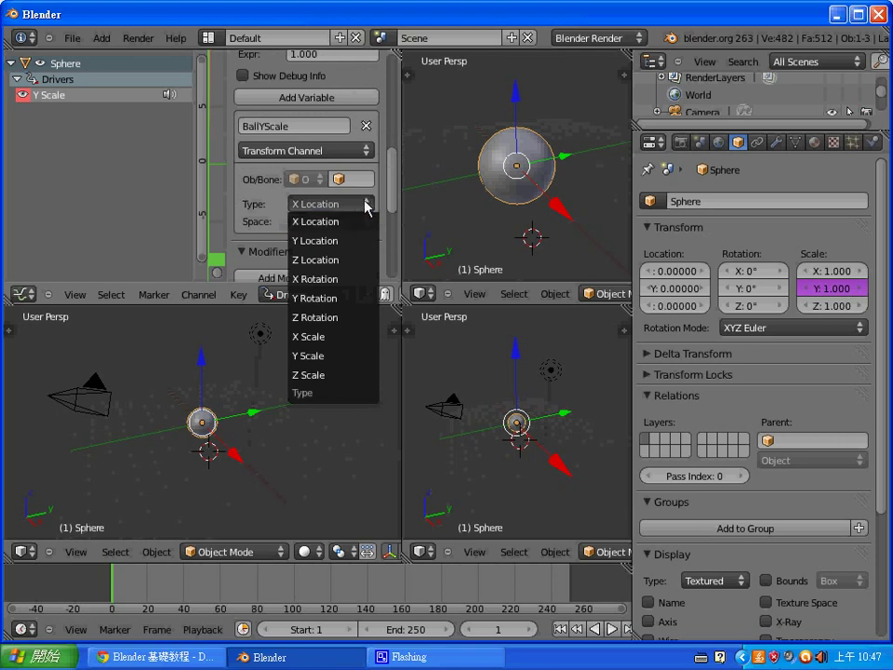
click(369, 199)
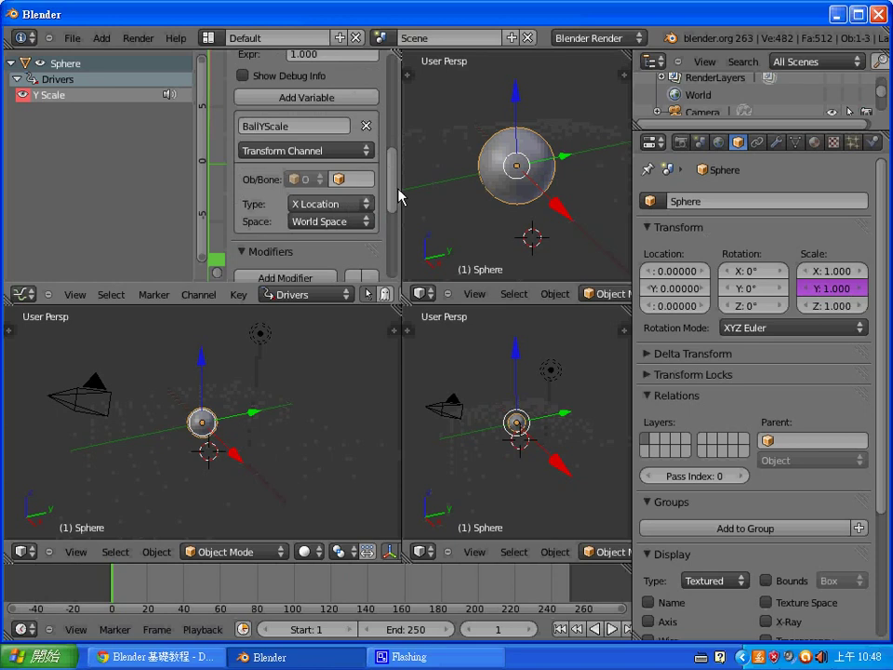
scroll(394, 189, up, 1)
scroll(390, 186, up, 4)
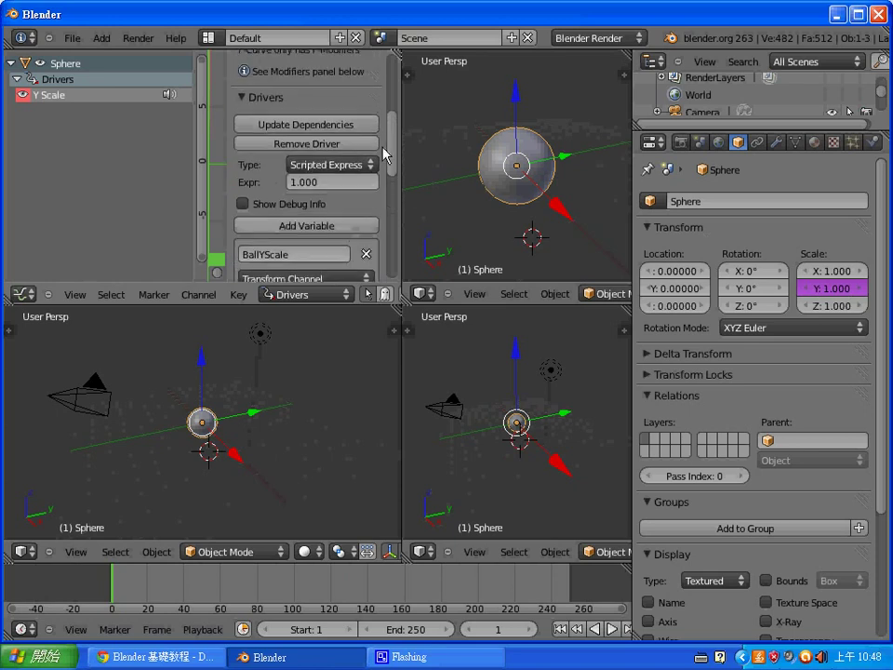
scroll(389, 154, down, 2)
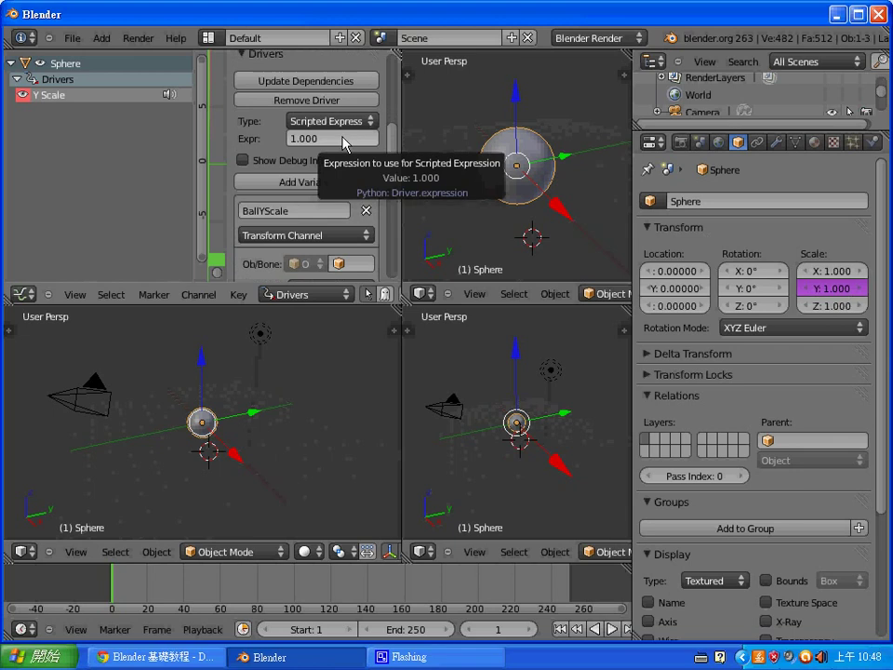
Enter BallYScale as the driver expression, then extend it to BallYScale+1.
click(342, 138)
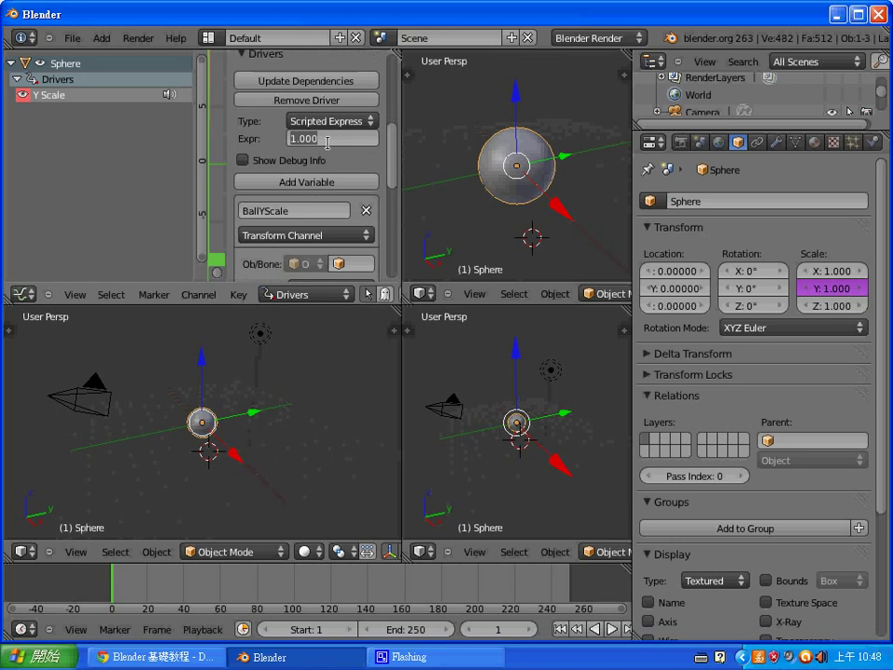
text(Ball)
text(YSc)
text(ale)
key(Return)
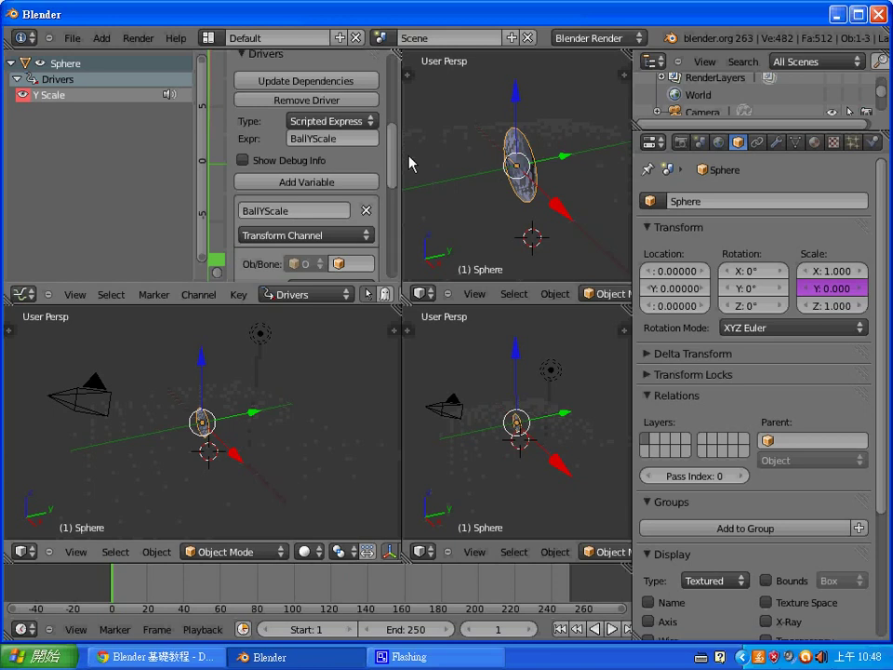
click(353, 140)
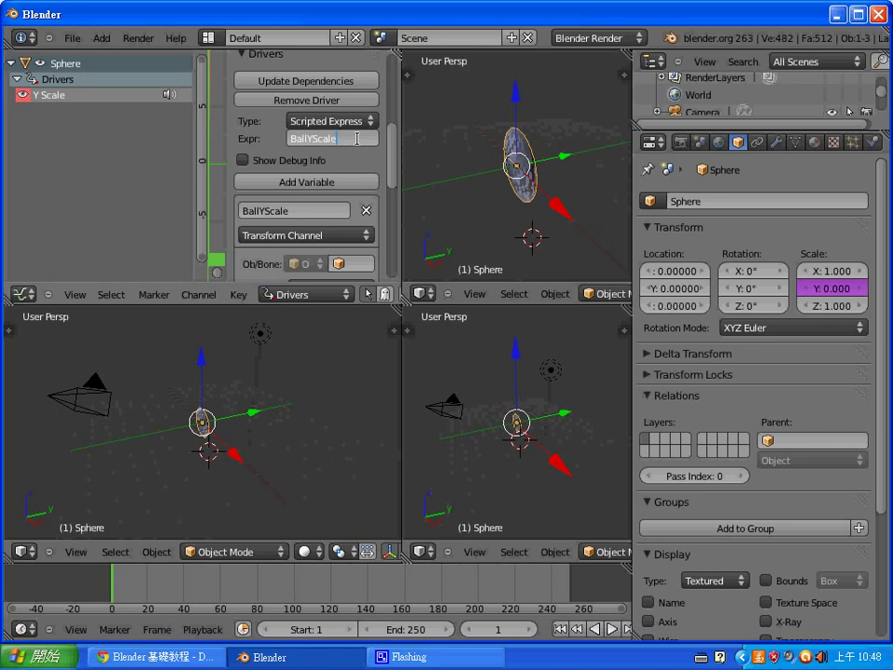
text(+1)
key(Return)
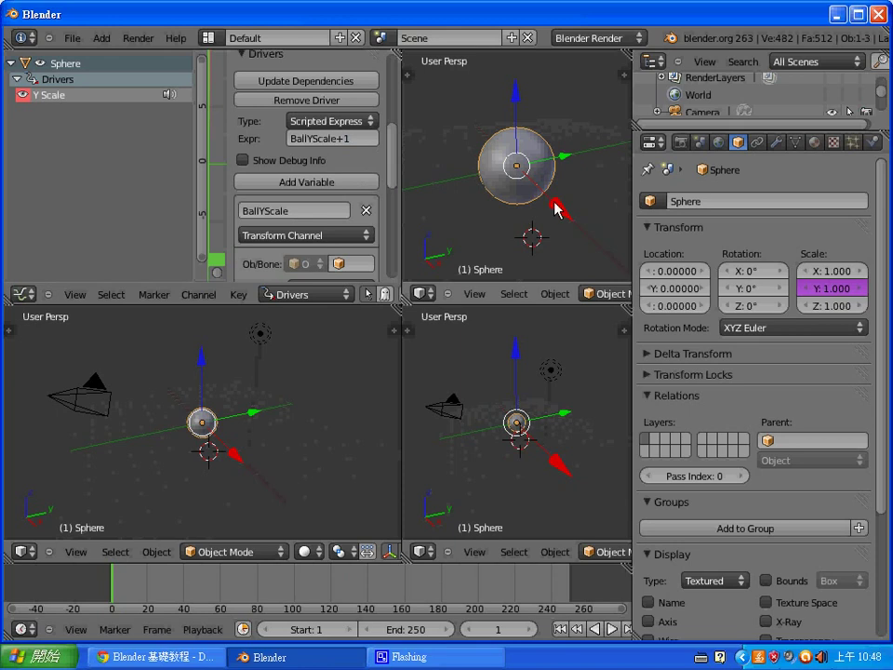
Move the sphere along X to -1.01072 and commit the BallYScale+1 driver expression.
key(g)
key(x)
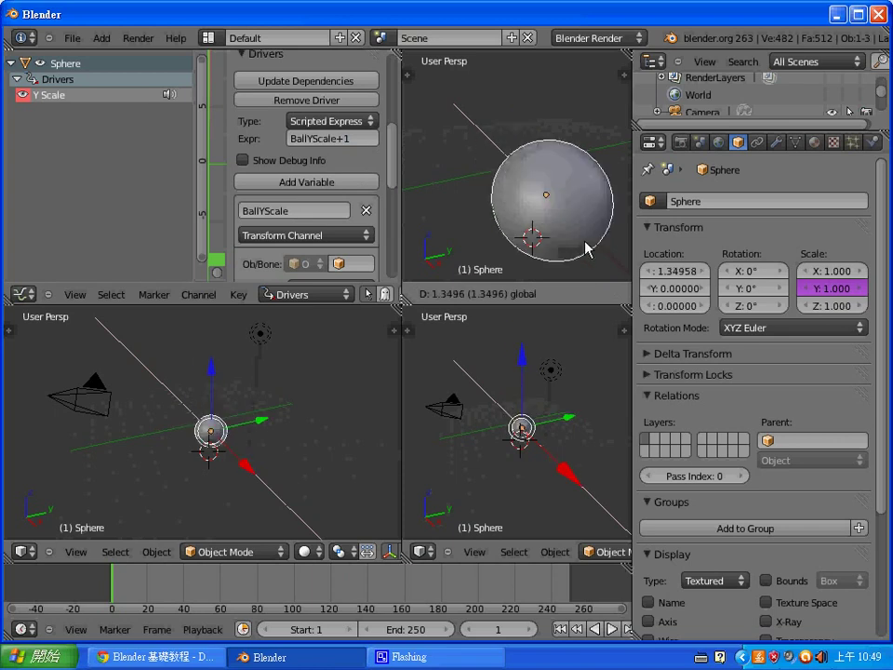
click(554, 183)
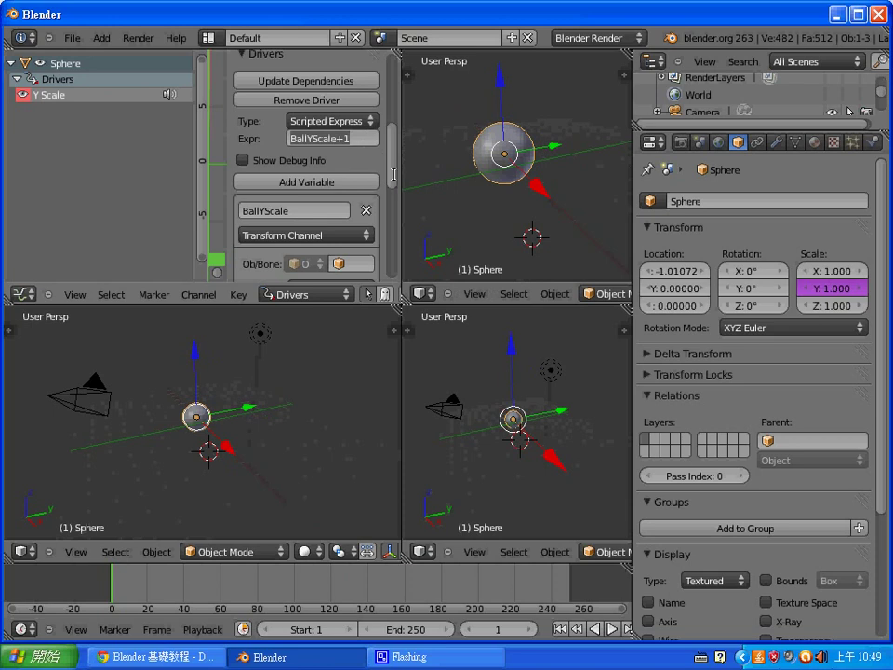
key(Return)
scroll(389, 186, down, 3)
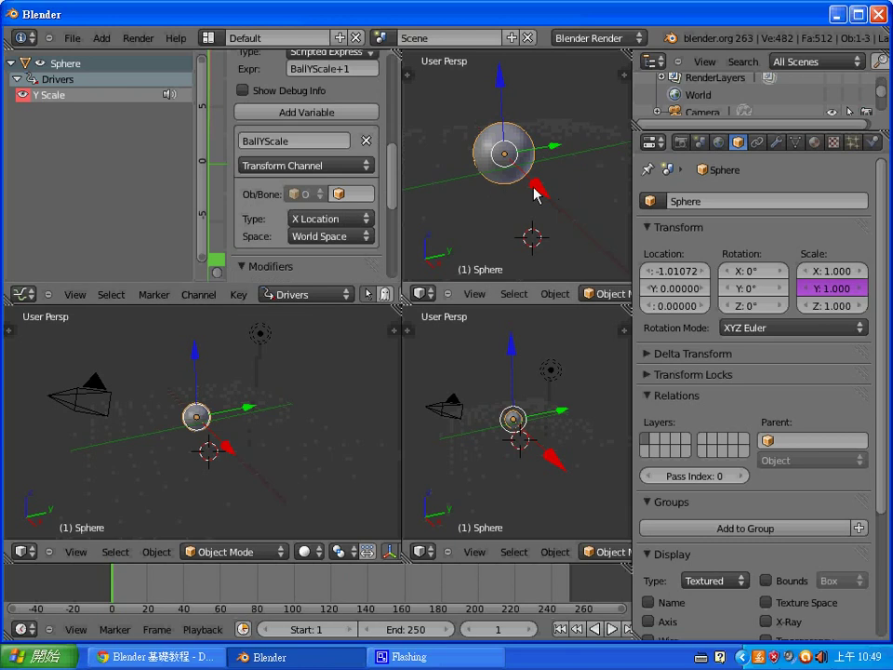
Slide the sphere along X to 1.78701, then back to -0.40829.
key(g)
key(x)
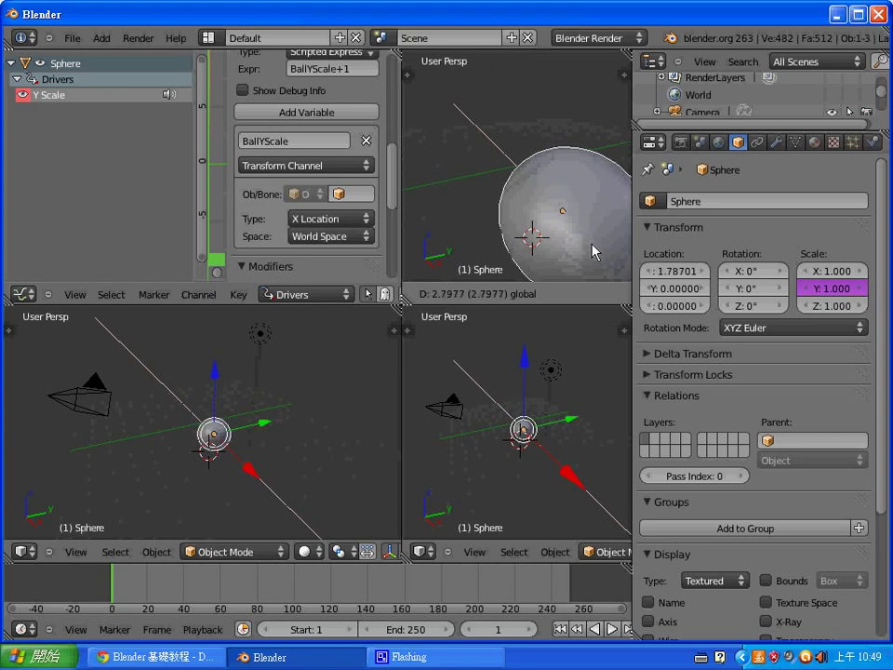
click(593, 250)
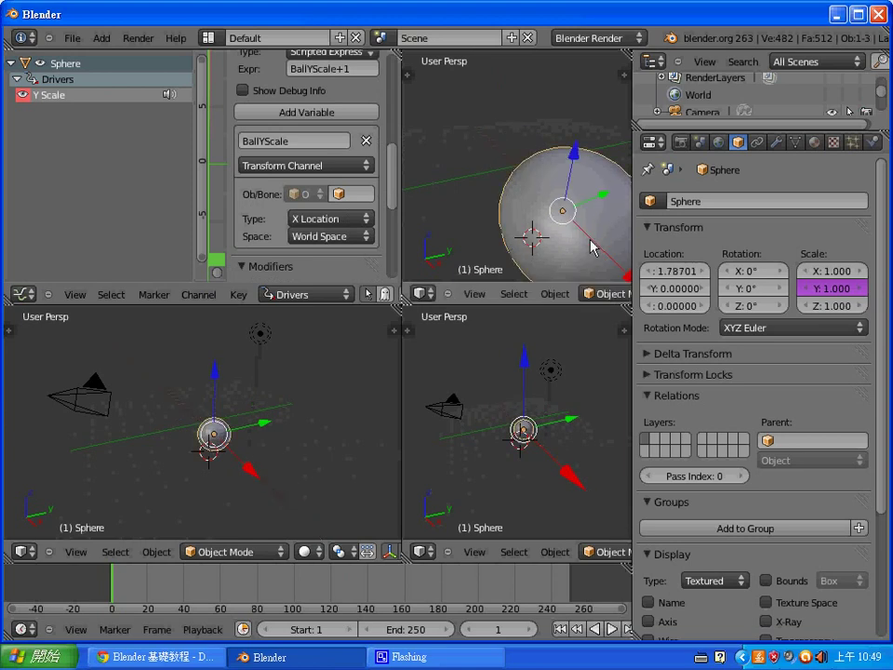
key(g)
key(x)
click(542, 194)
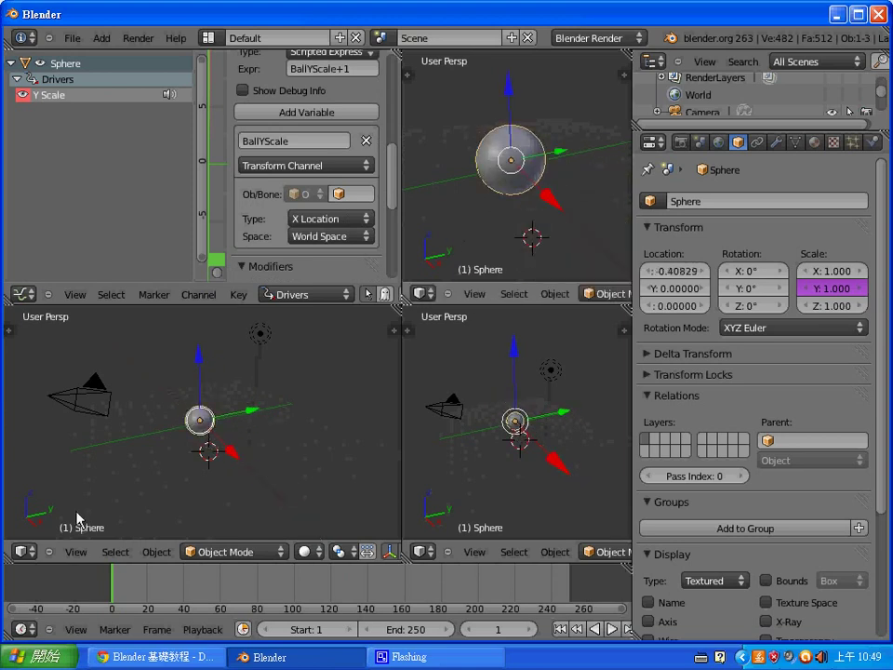
Switch the lower-left view to Top and move the sphere along X to 3.19804.
click(75, 552)
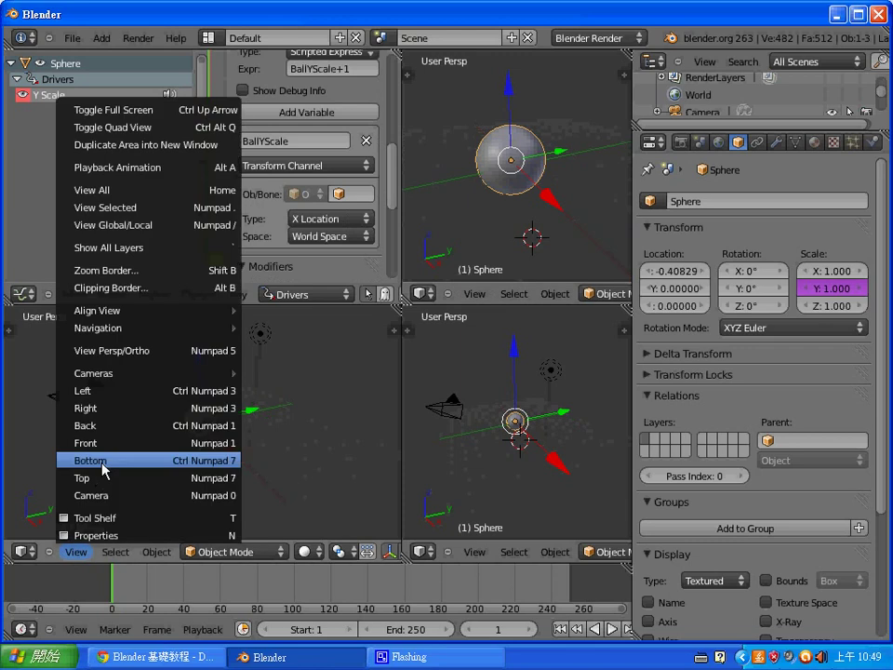
click(105, 479)
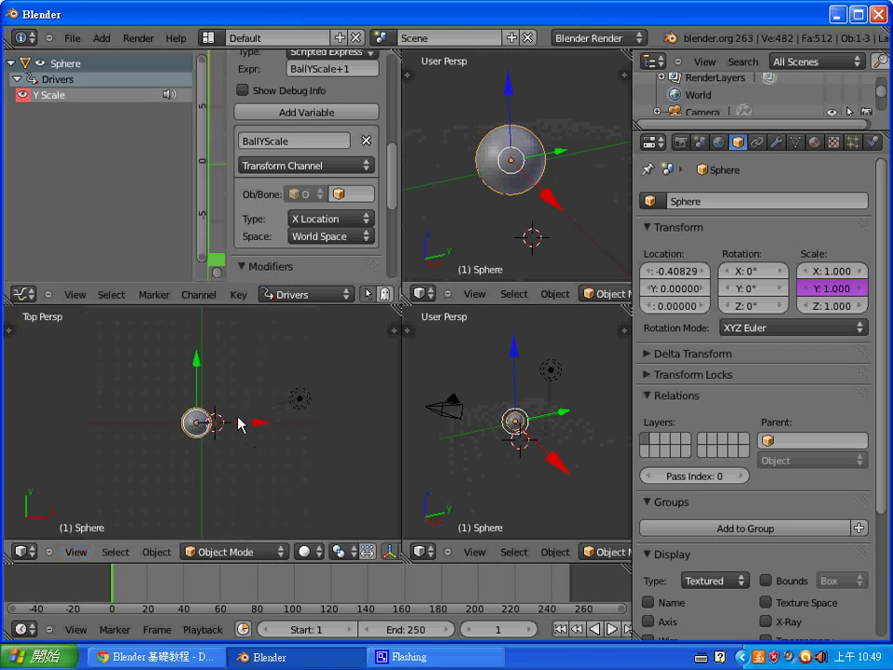
key(g)
key(x)
click(286, 426)
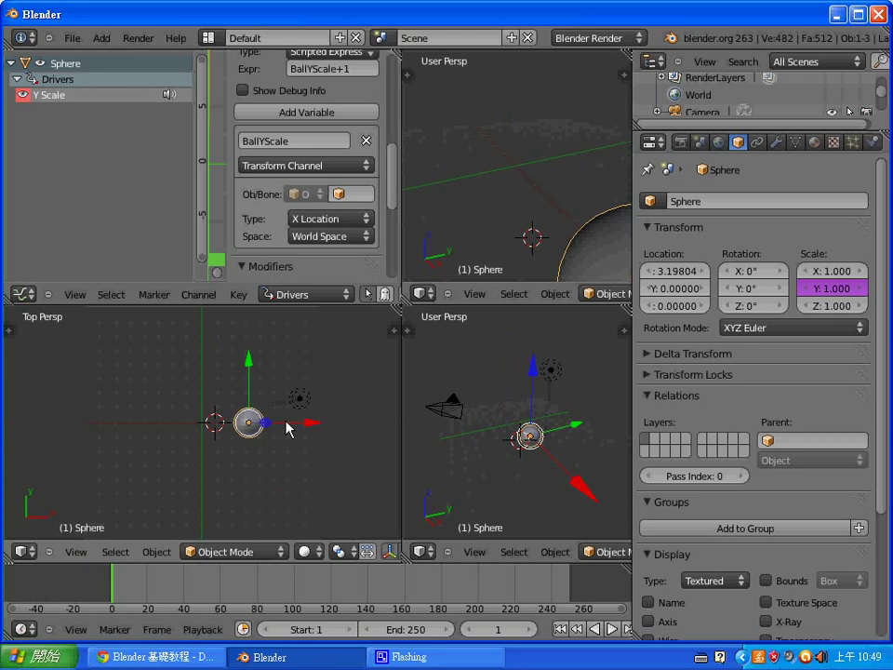
Move the sphere back along X to -0.88913, then to -0.16786.
key(g)
key(x)
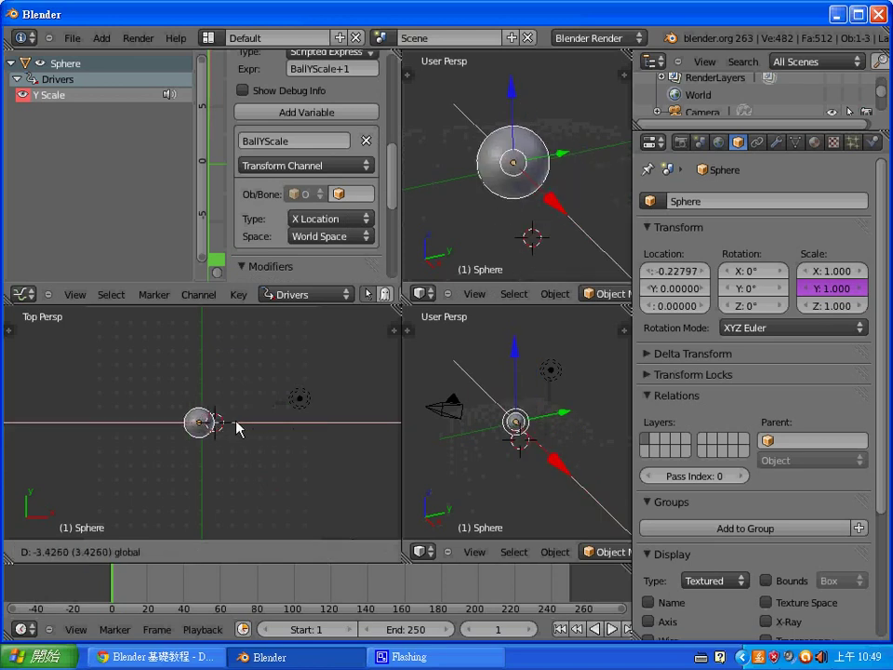
click(234, 427)
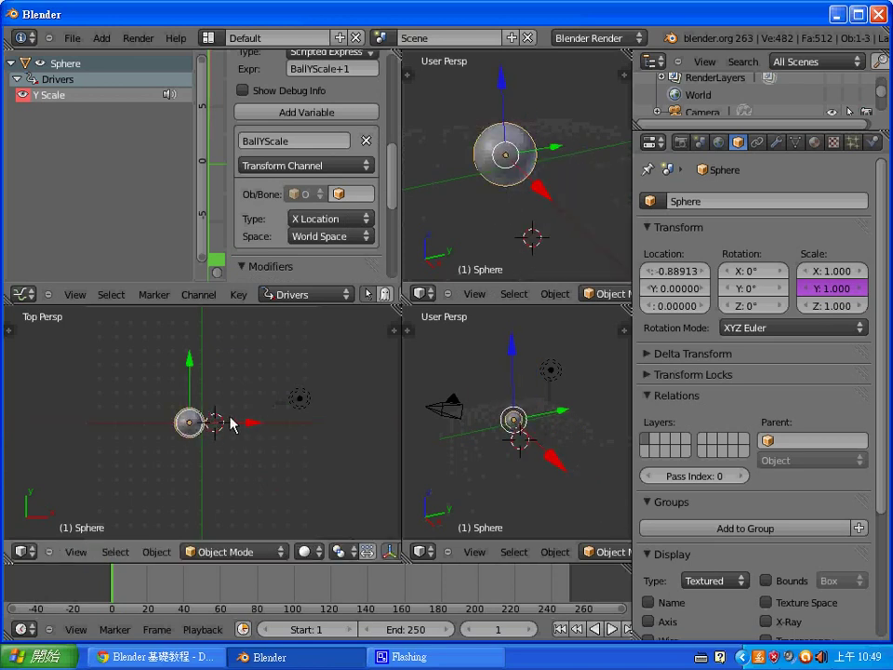
key(g)
key(x)
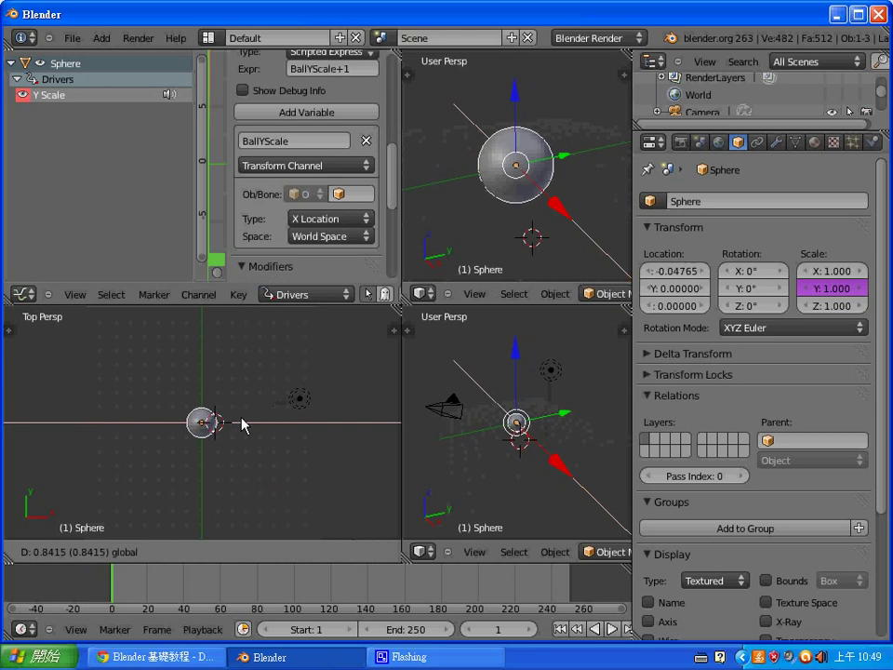
click(241, 425)
drag(393, 185, 395, 119)
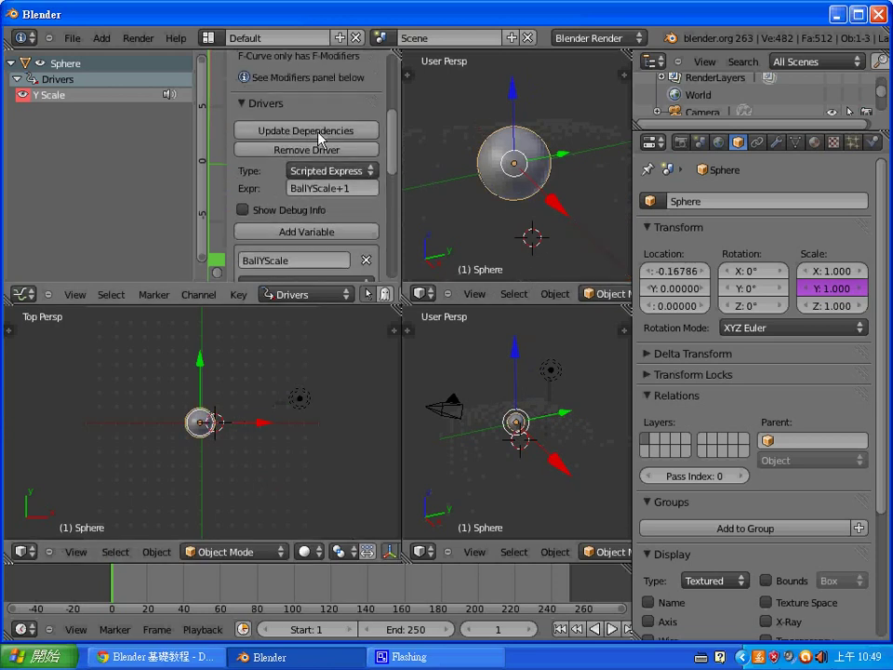
Cancel a free move, then nudge and drag the sphere's Location X up to 0.41723.
key(g)
right_click(558, 218)
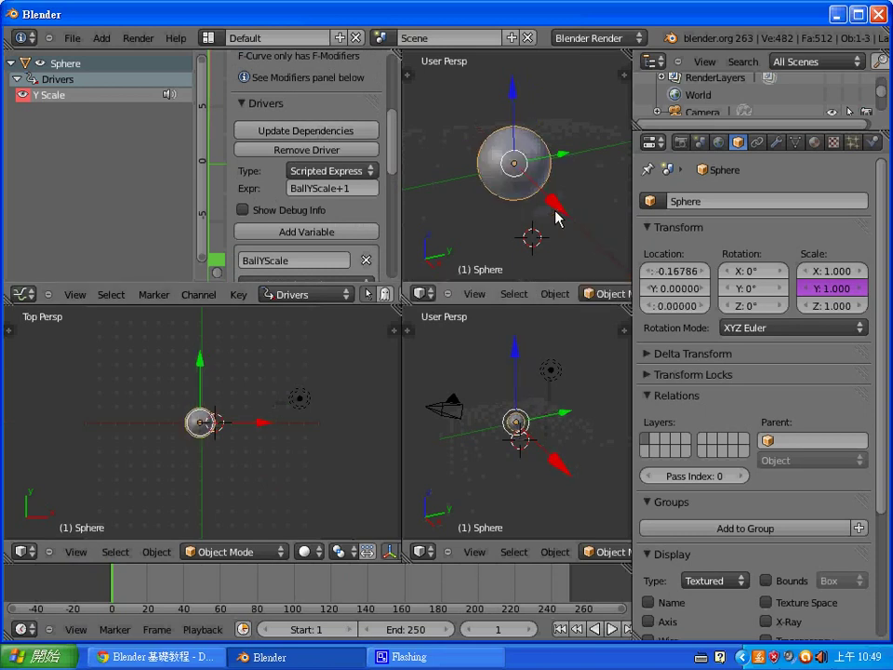
click(704, 272)
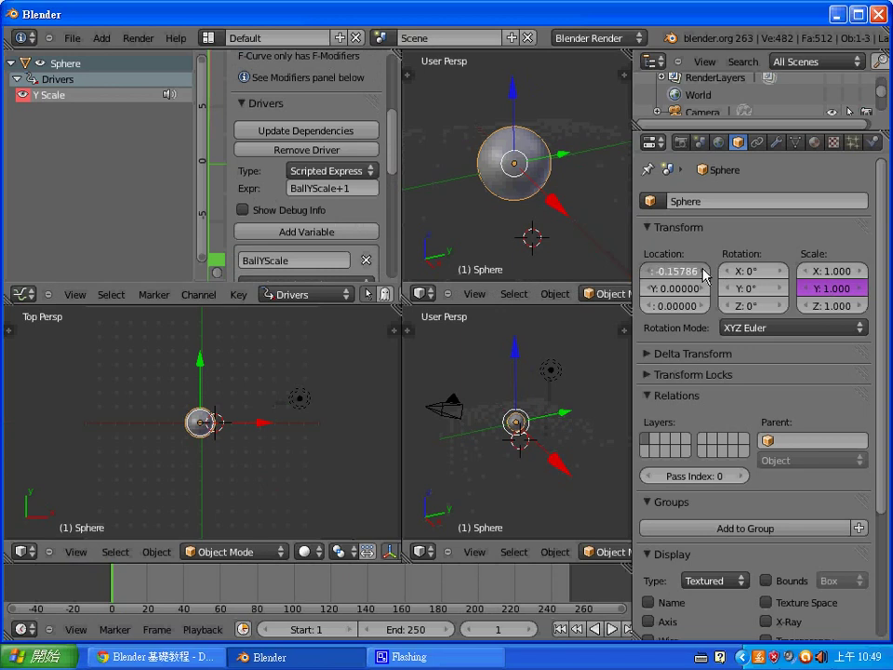
click(704, 271)
click(704, 271)
click(704, 271)
click(704, 272)
click(705, 271)
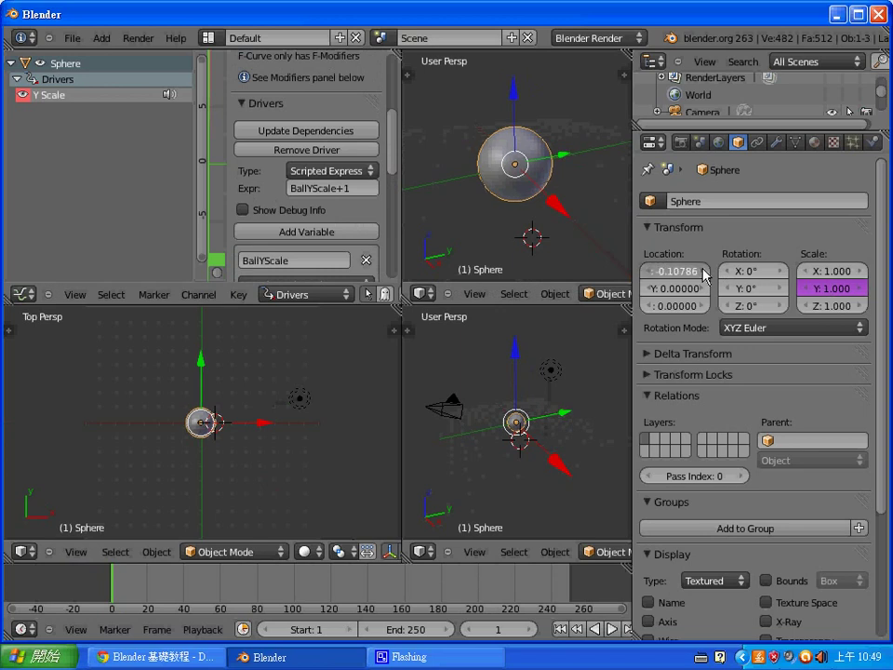
mouse_move(704, 271)
mouse_down()
mouse_move(676, 276)
mouse_move(671, 265)
mouse_up()
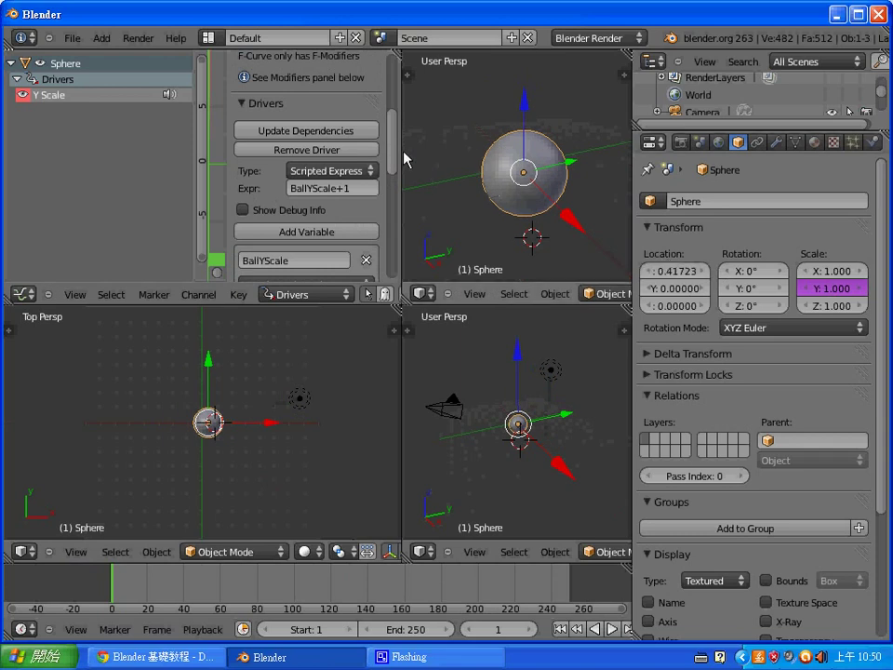
Open the driver variable's type list and then its target object list.
drag(395, 152, 392, 186)
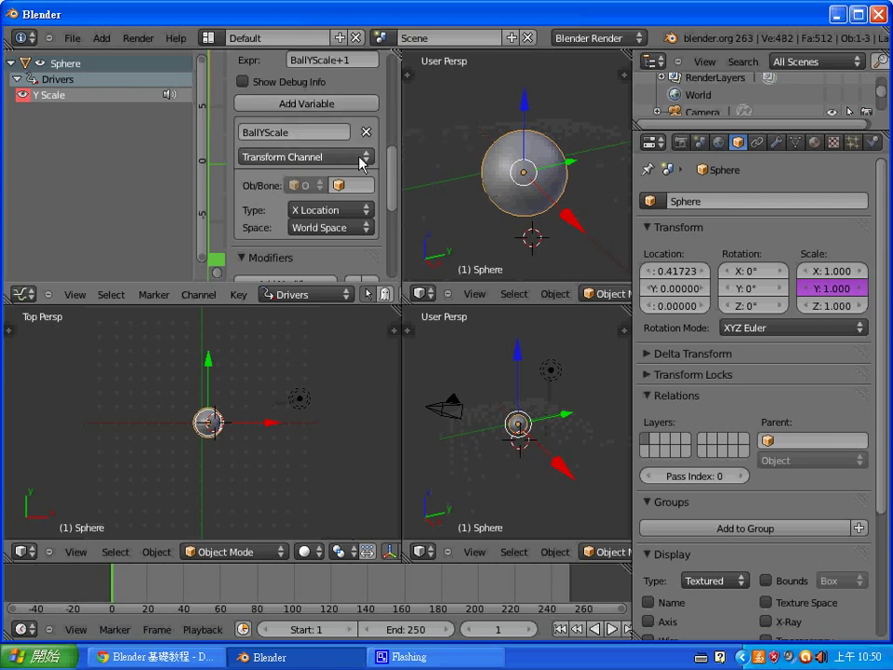
click(362, 158)
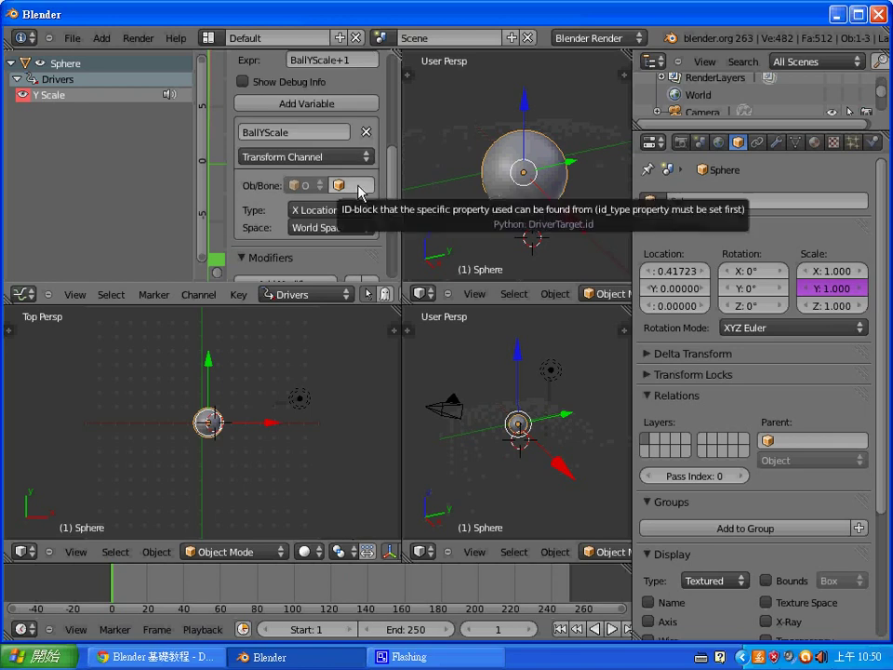
click(355, 185)
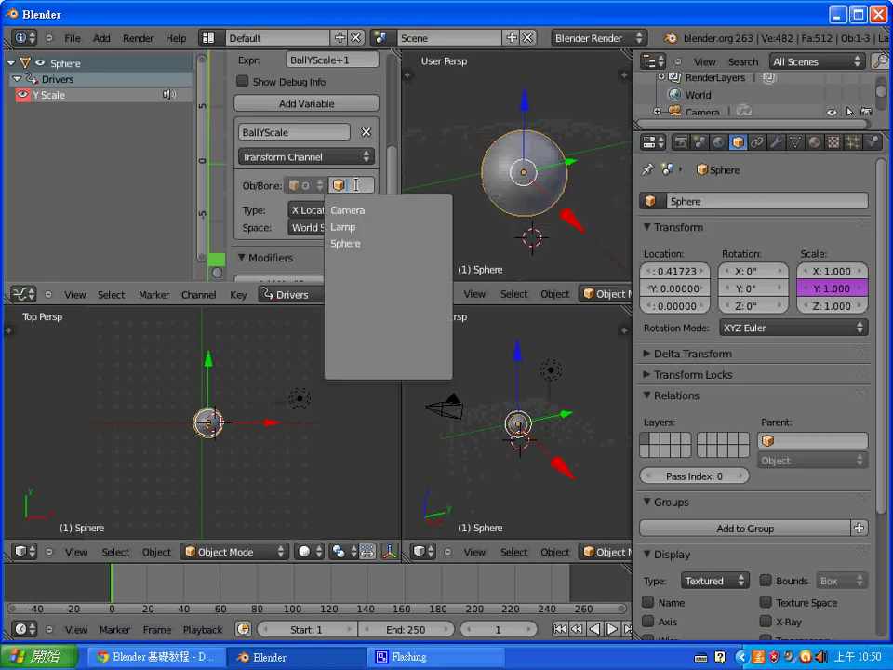
Pick Sphere as the variable target and re-enter the expression BallYScale+1.
click(386, 243)
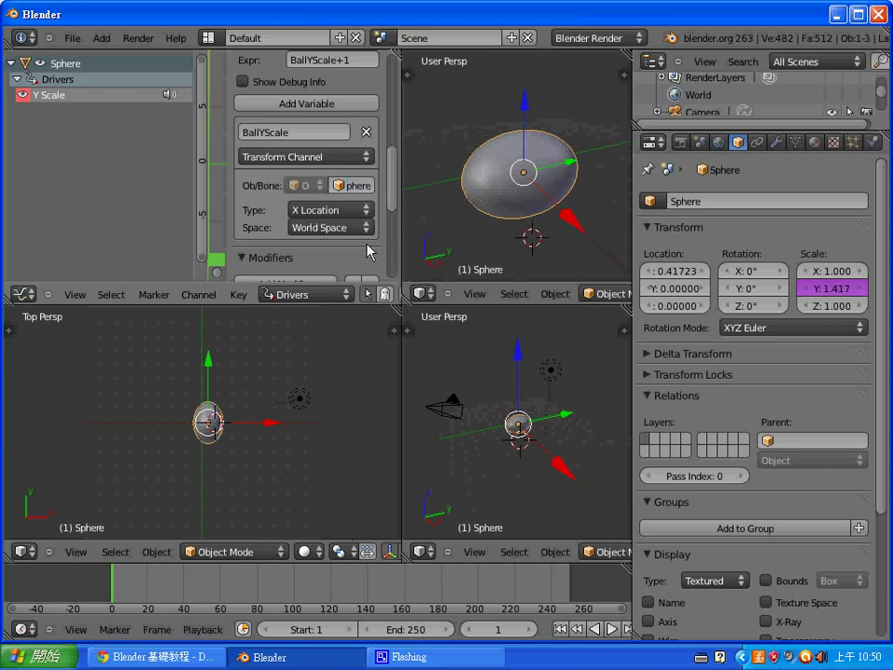
mouse_move(395, 203)
mouse_down()
mouse_move(384, 151)
mouse_move(386, 199)
mouse_up()
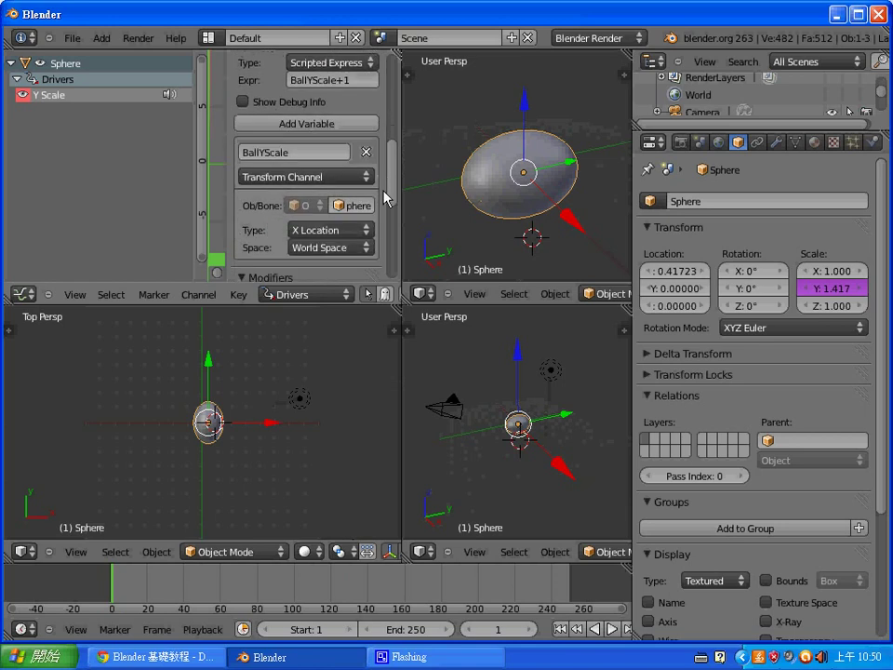
click(354, 81)
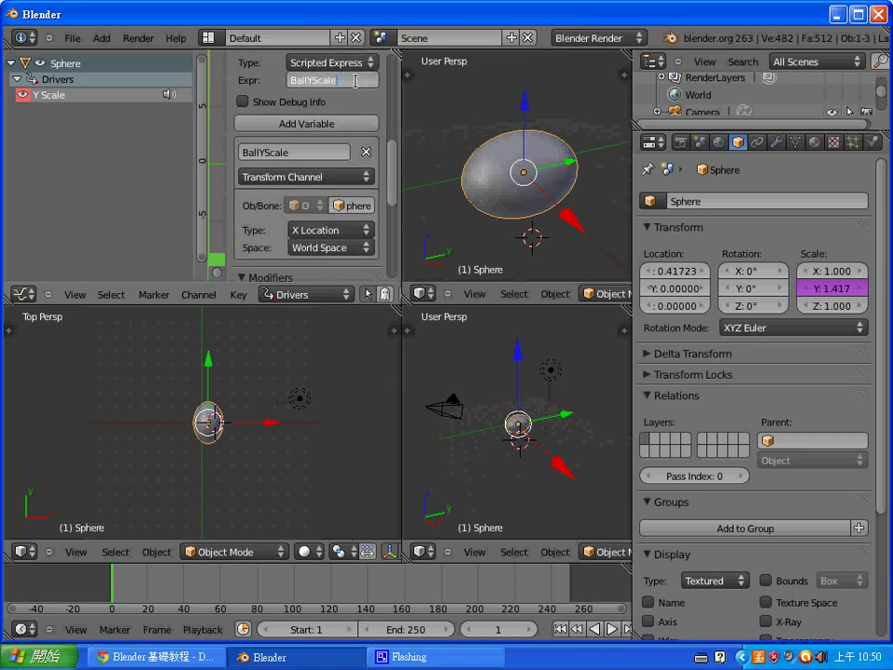
key(Return)
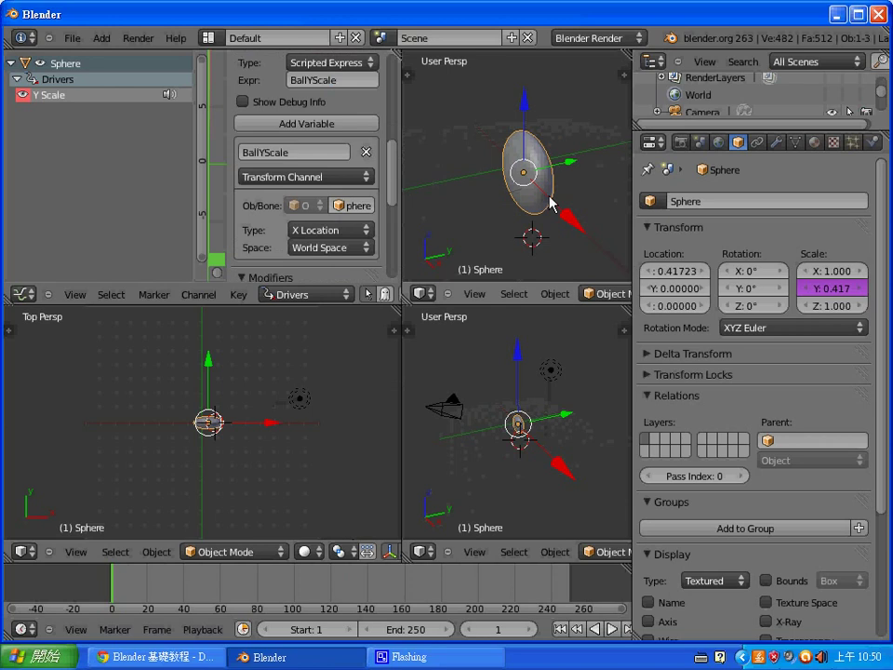
click(363, 81)
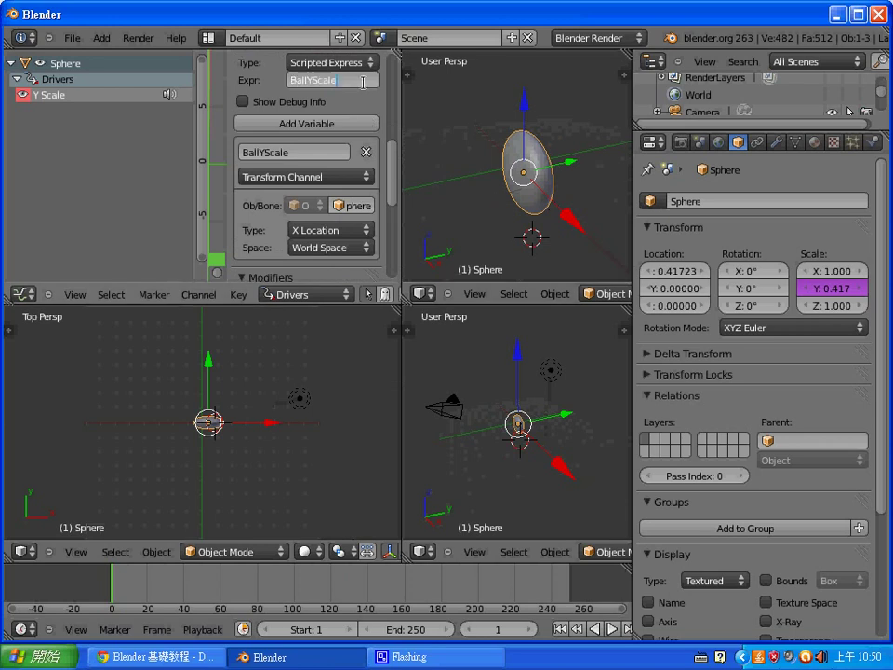
text(+1)
key(Return)
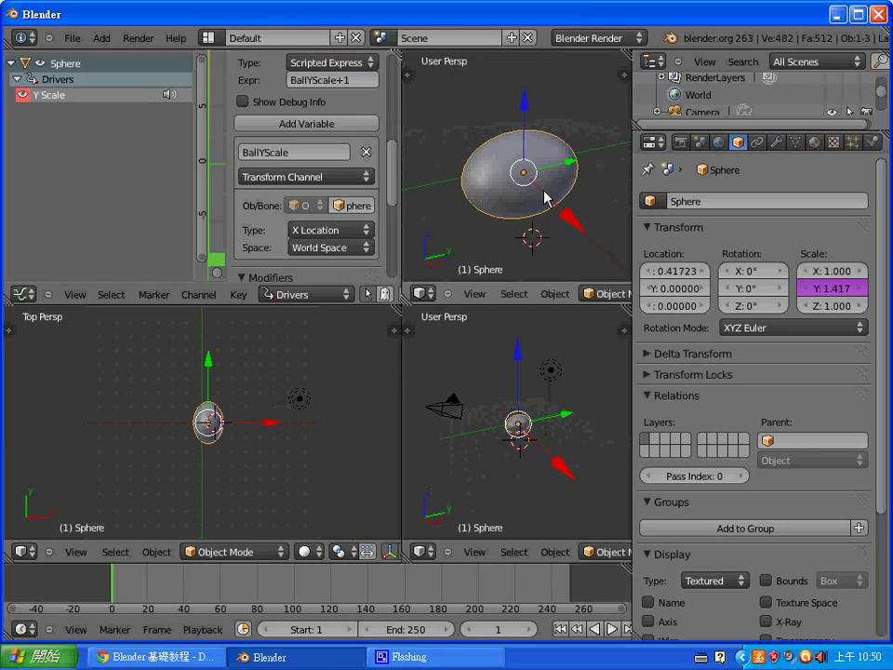
After a cancelled test move, reselect Sphere as the variable's source object.
key(g)
key(x)
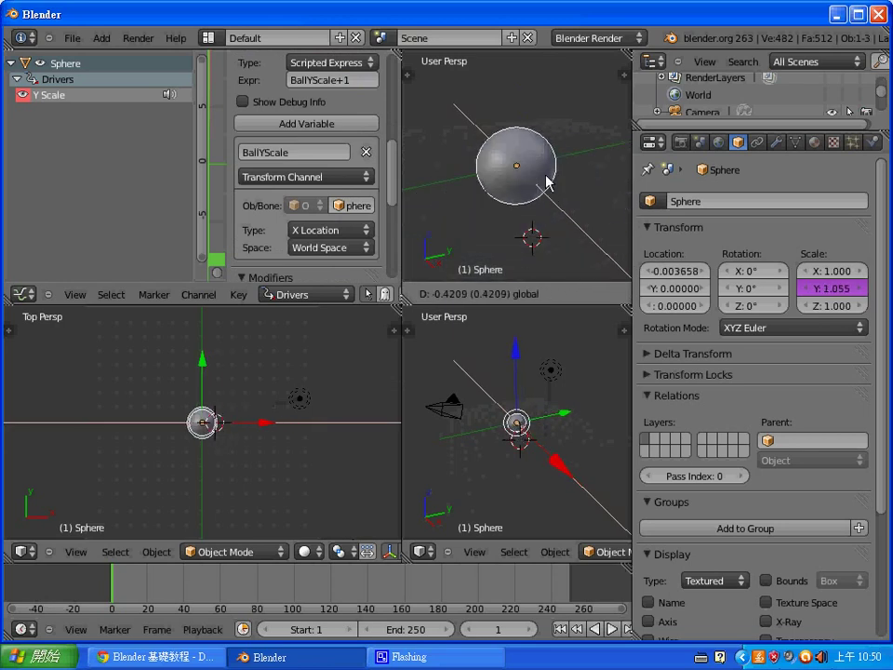
right_click(547, 182)
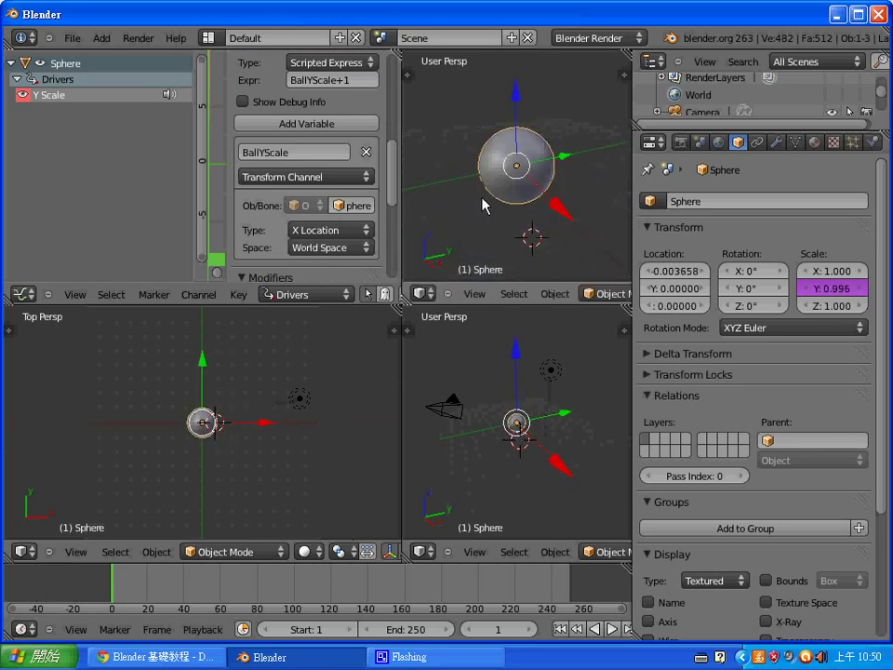
click(351, 205)
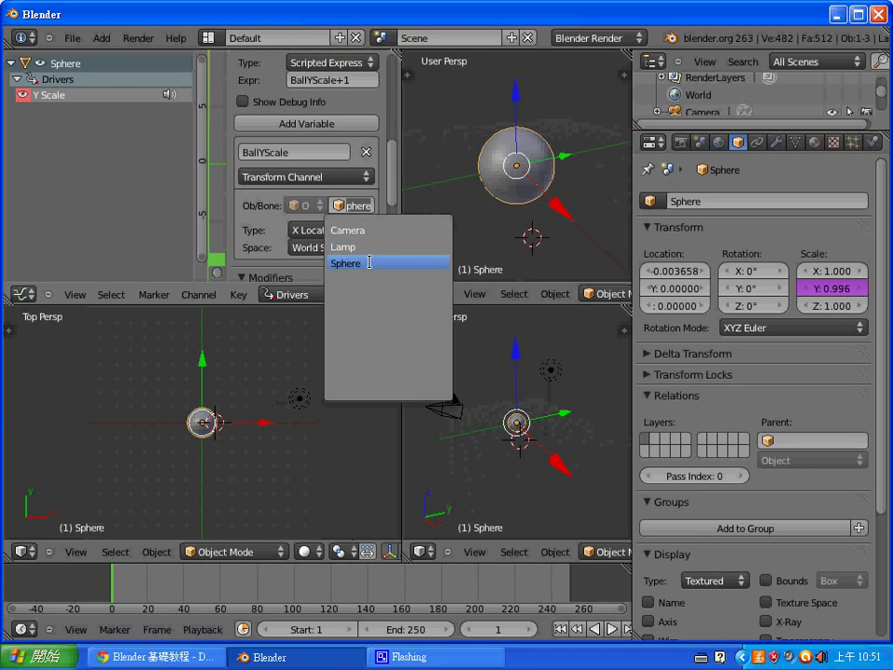
click(369, 263)
Slide the sphere along X to watch its Y scale change, reaching 0.799 at -0.26139.
key(g)
key(x)
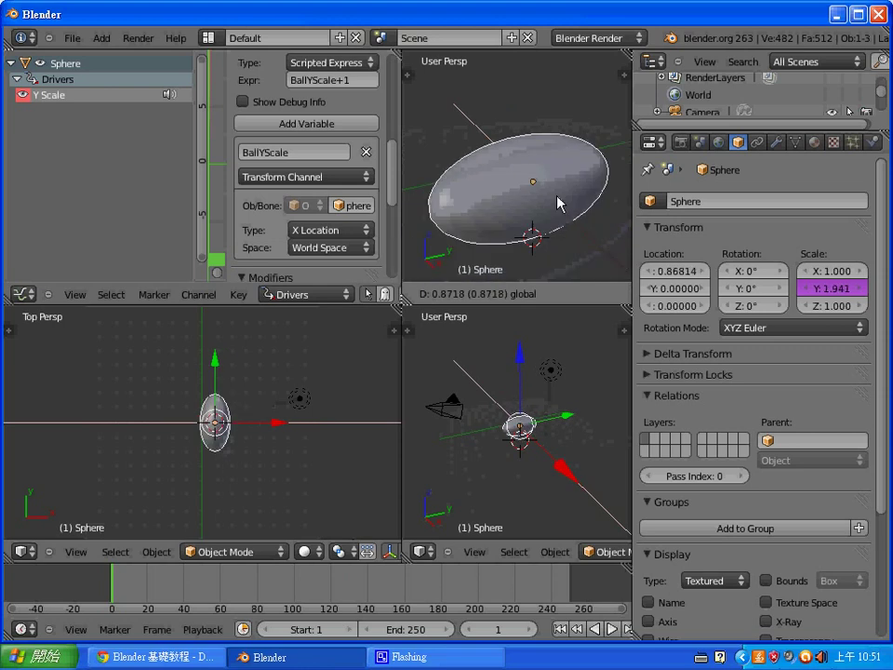
click(567, 223)
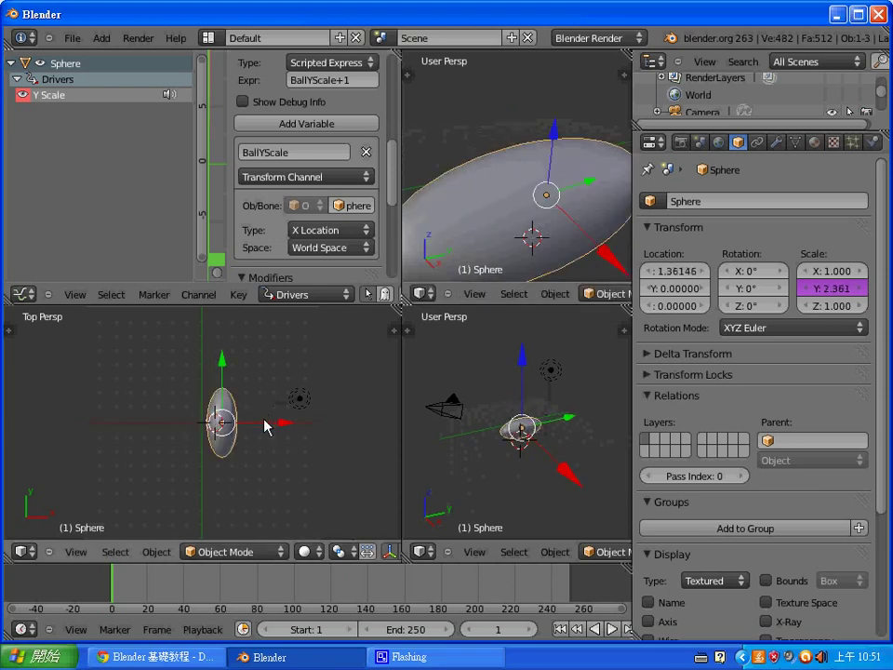
key(g)
key(x)
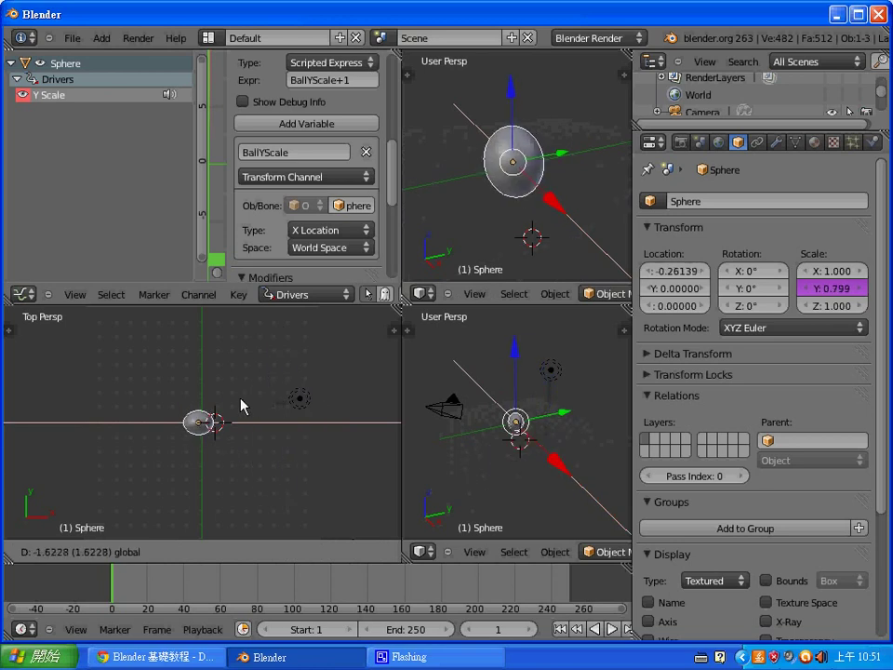
Drop the sphere just left of the origin, Y scale 0.739, and view the Y scale driver options.
click(241, 406)
mouse_move(391, 179)
mouse_down()
mouse_move(395, 153)
mouse_move(392, 183)
mouse_up()
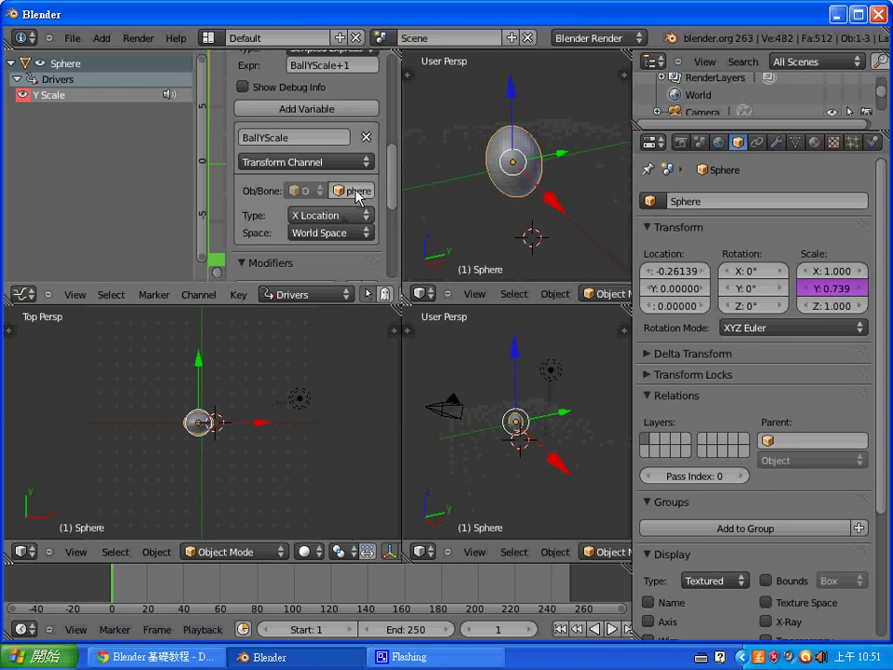
click(307, 138)
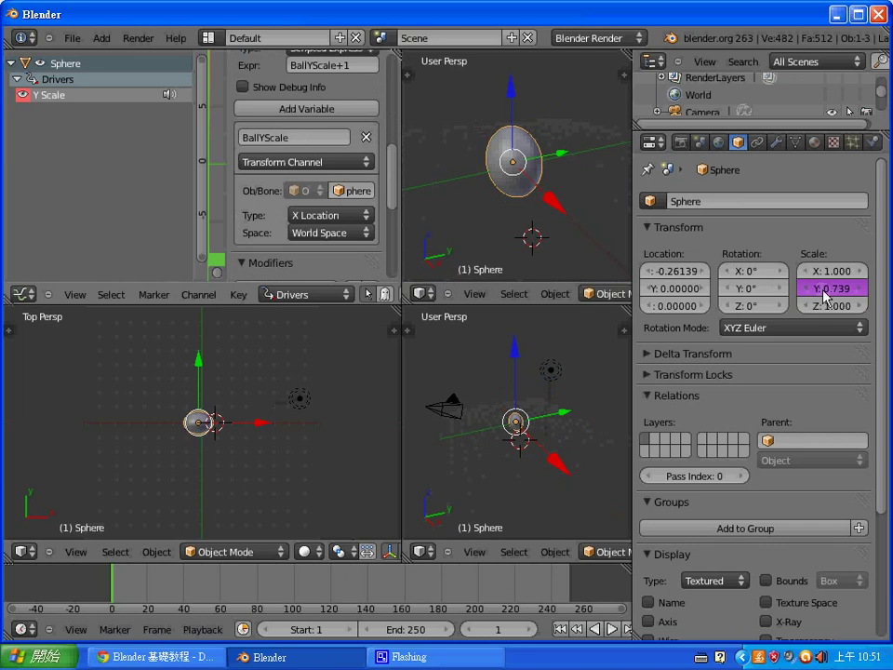
right_click(822, 288)
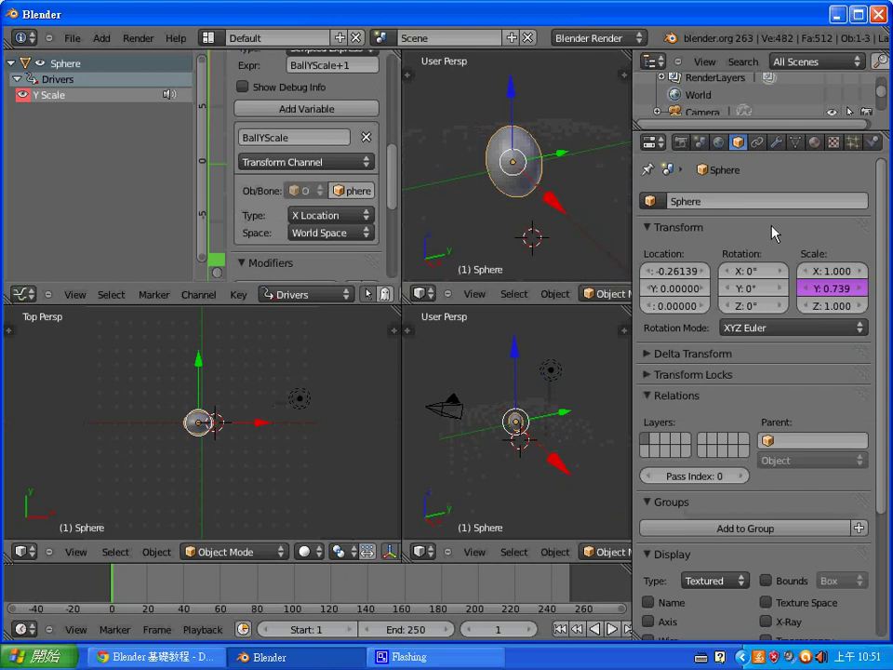
Inspect the BallYScale variable's name, transform channel and object lists without changing them.
click(302, 144)
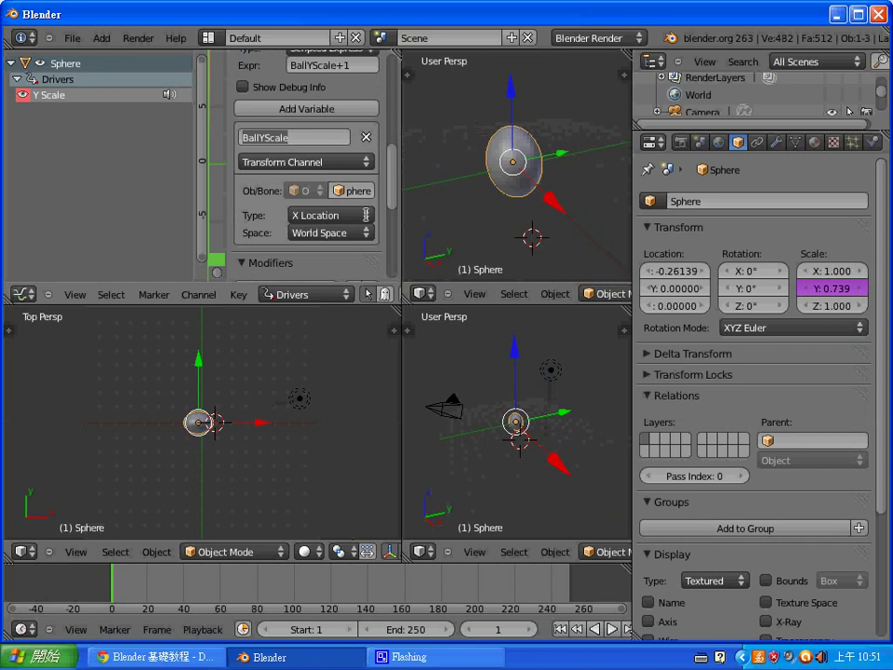
click(366, 215)
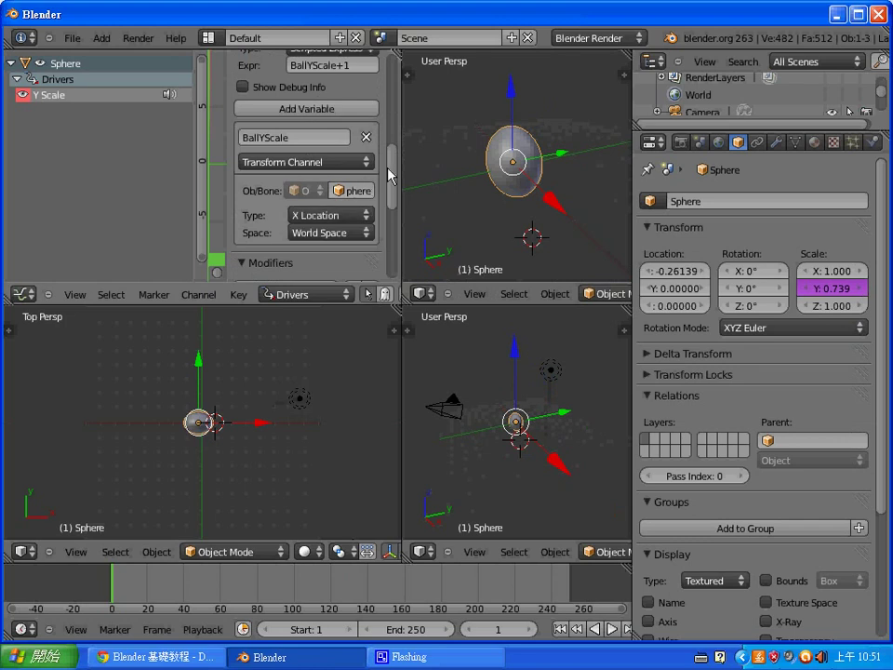
scroll(395, 160, up, 2)
scroll(394, 160, up, 1)
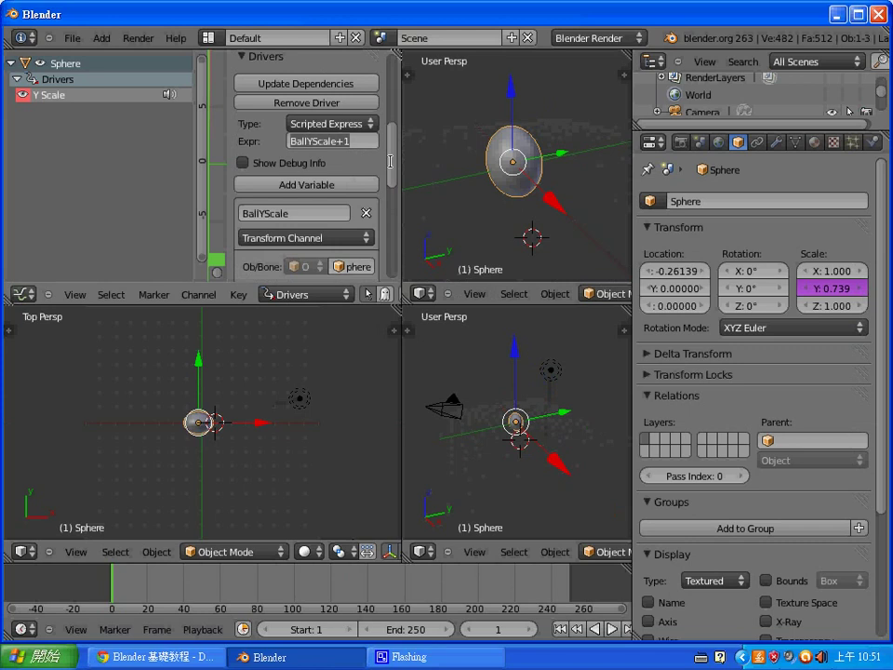
scroll(394, 176, down, 3)
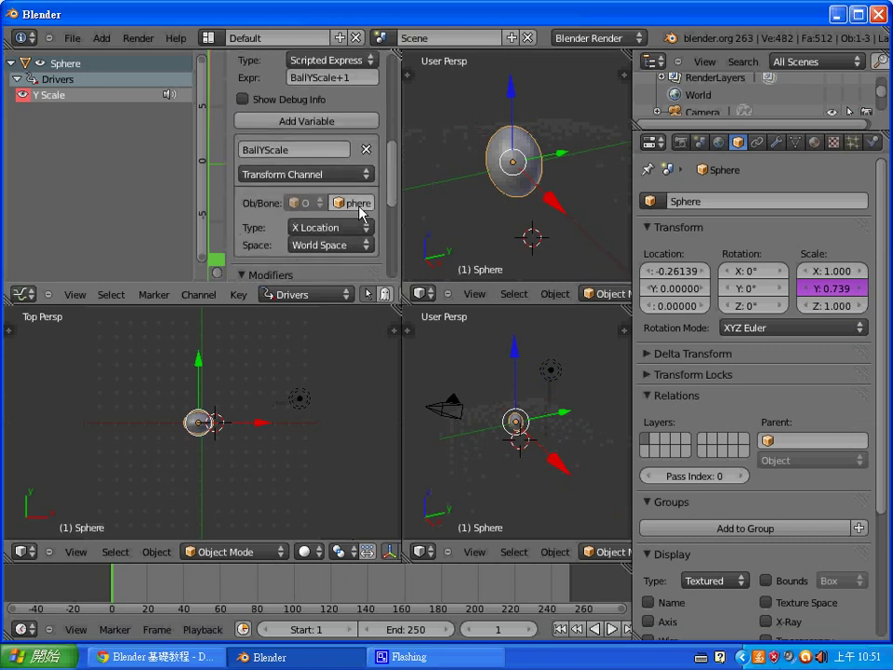
click(359, 205)
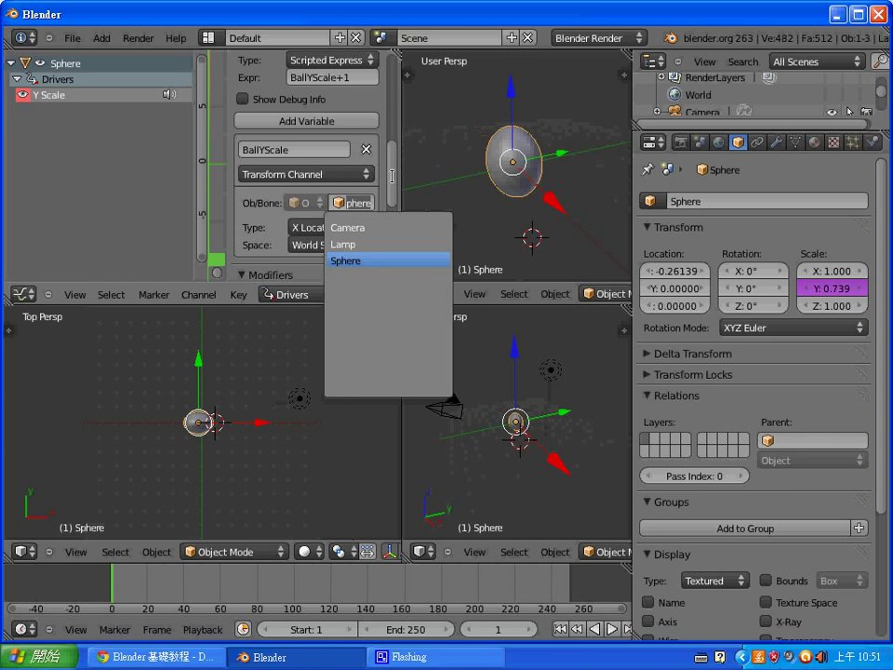
drag(395, 183, 394, 162)
Set the driver expression to BallYScale+0.5 and test by moving the sphere near the origin.
click(368, 146)
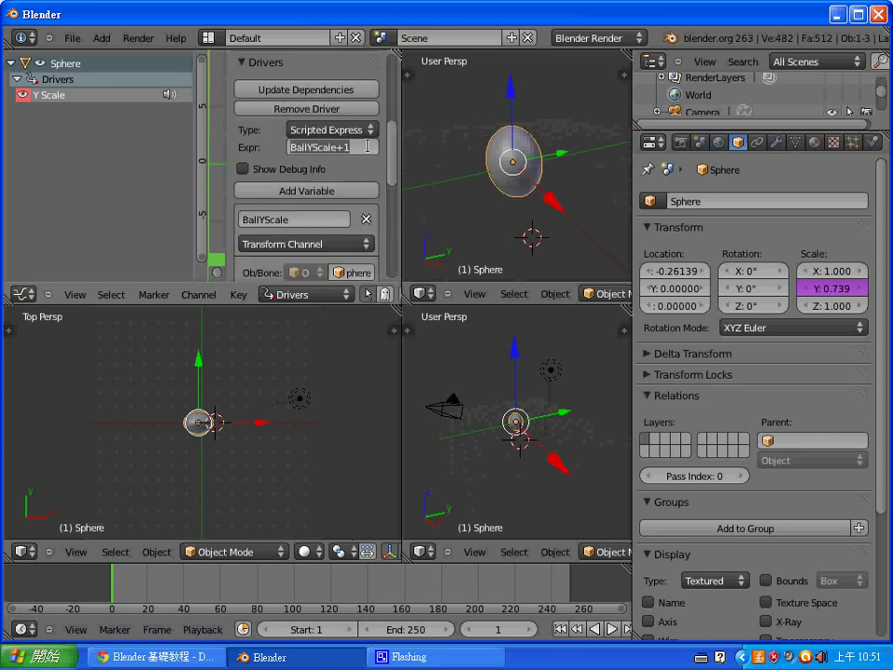
key(ctrl+a)
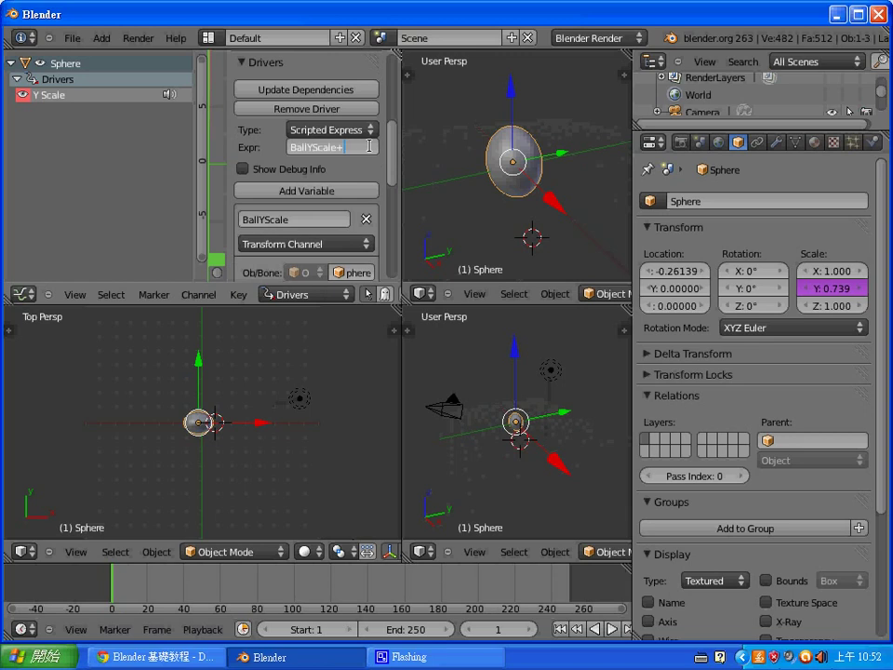
text(0.5)
key(Return)
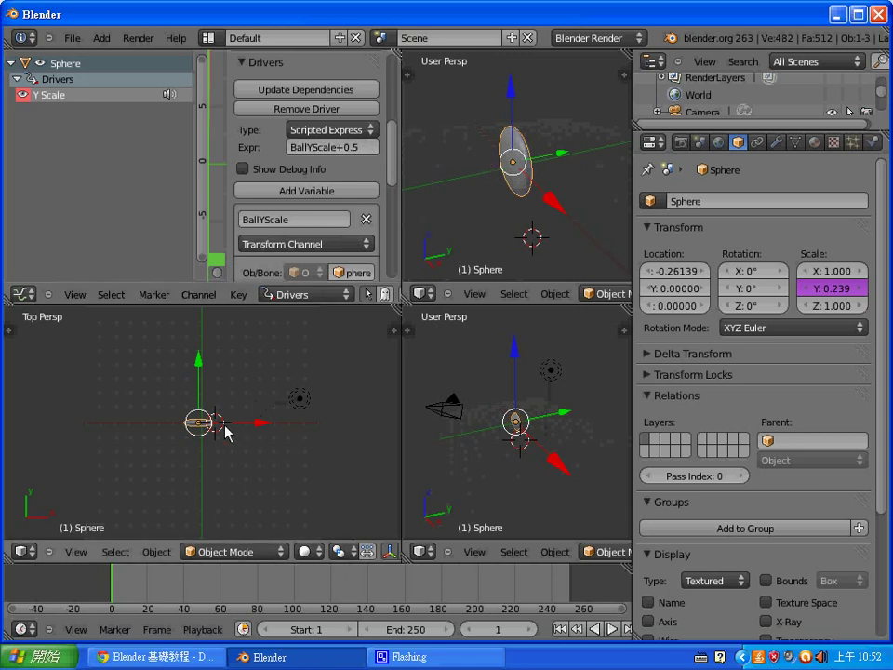
key(g)
key(x)
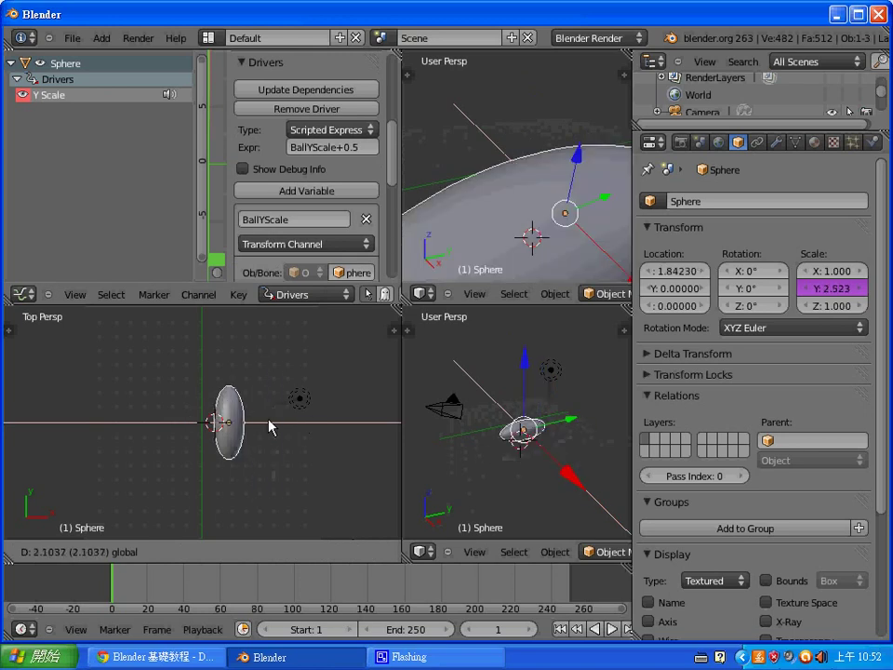
click(255, 421)
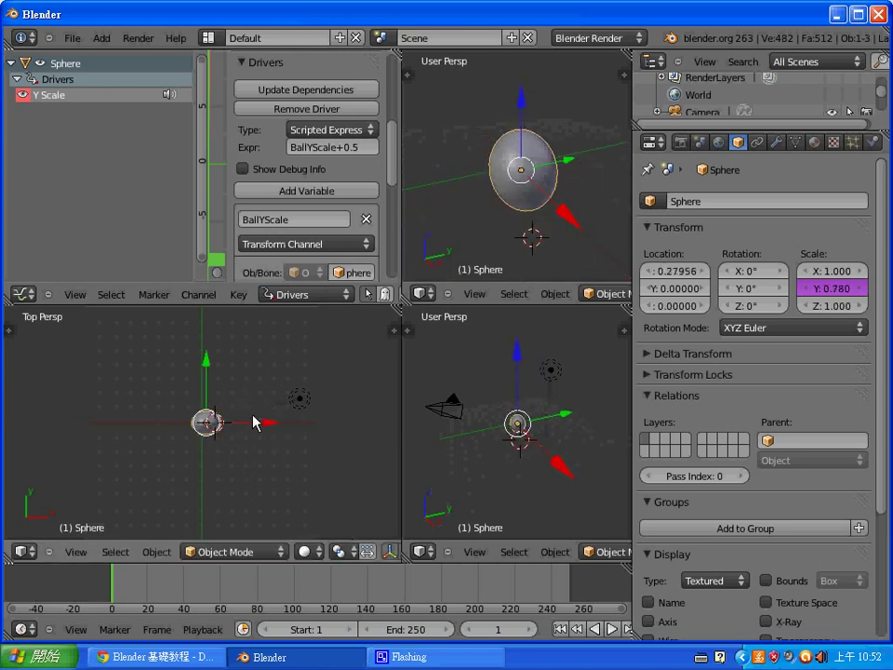
Change the expression to 2*BallYScale+0.5 and test with another X move.
click(367, 146)
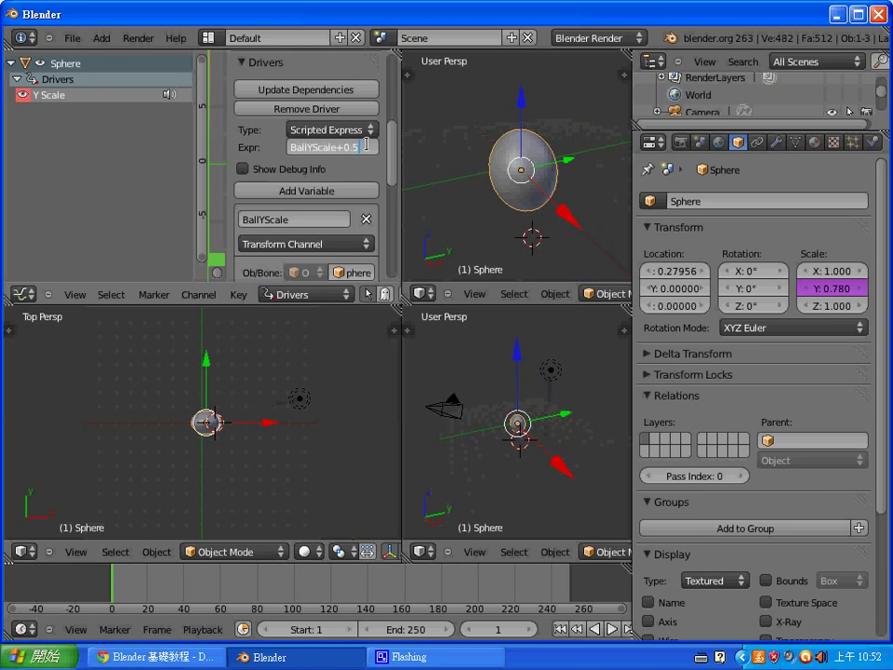
key(Home)
text(2*)
key(Return)
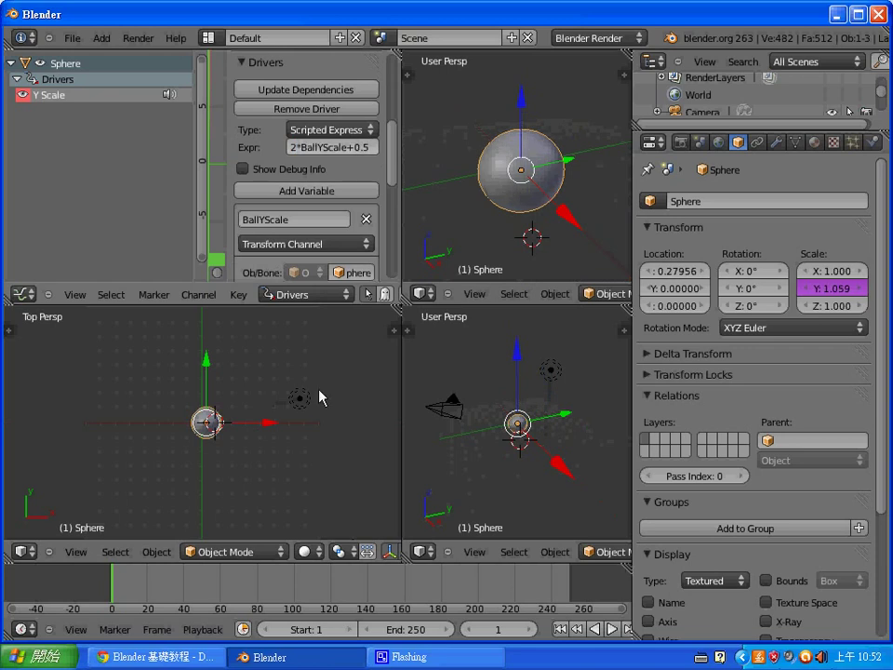
key(g)
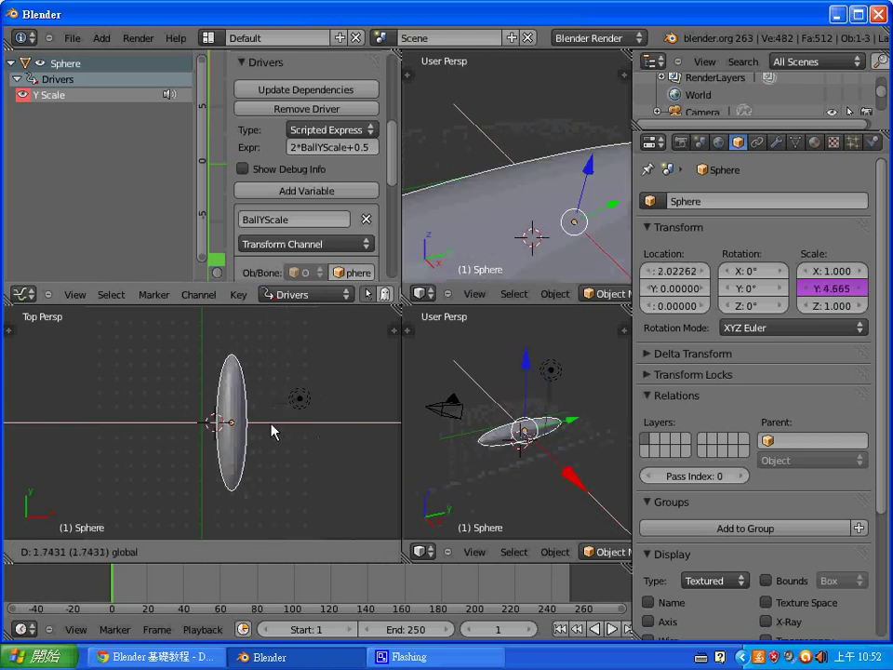
click(251, 428)
Change the expression to 0.2*BallYScale+0.5 and test by moving the sphere near the origin.
click(330, 147)
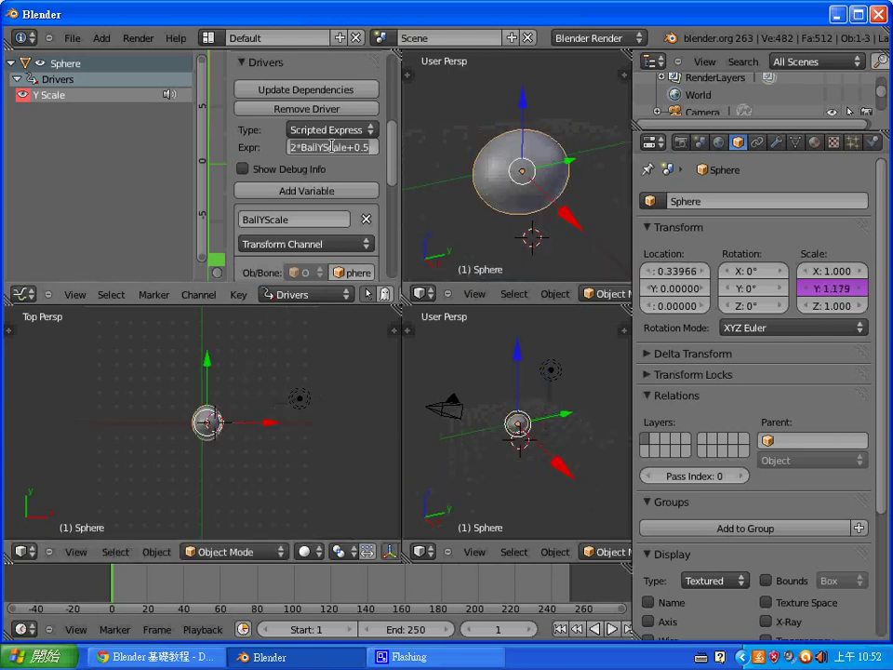
key(Home)
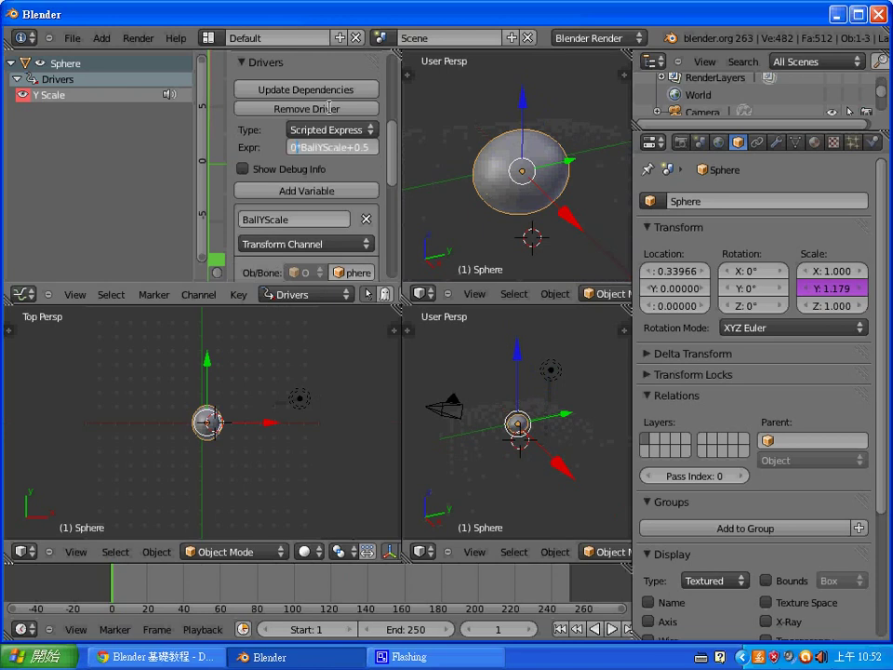
text(0.2)
key(Return)
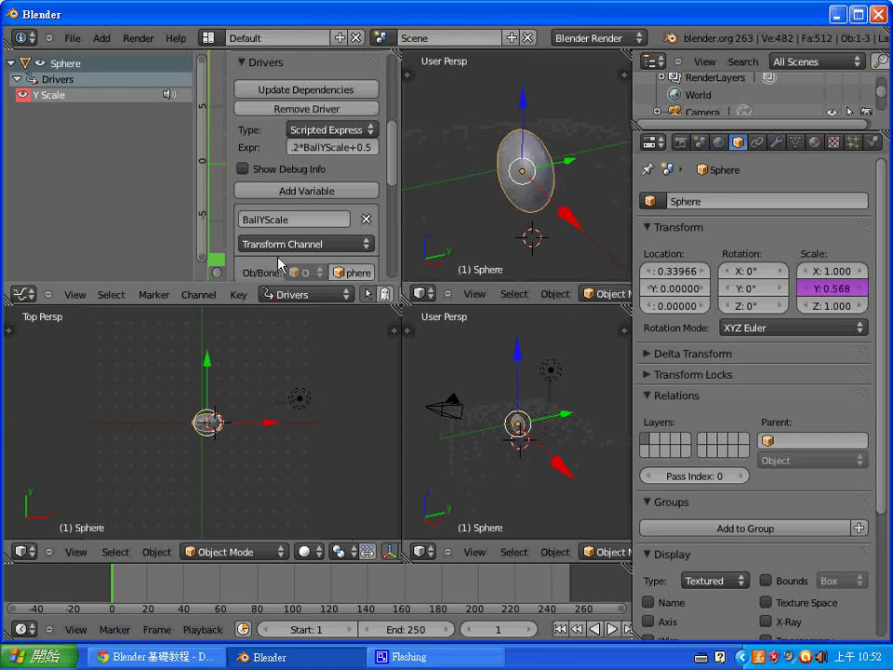
key(g)
key(x)
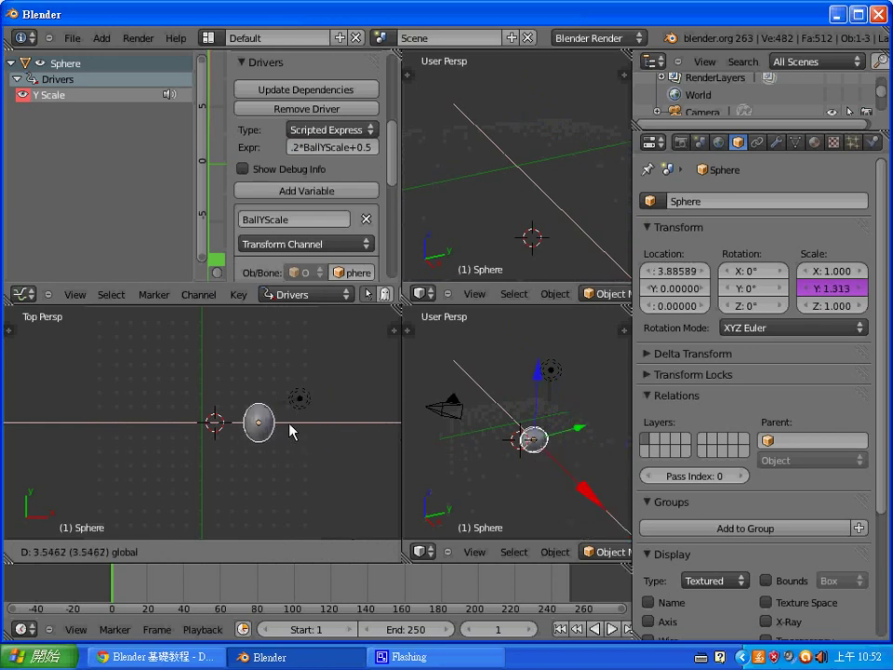
click(239, 424)
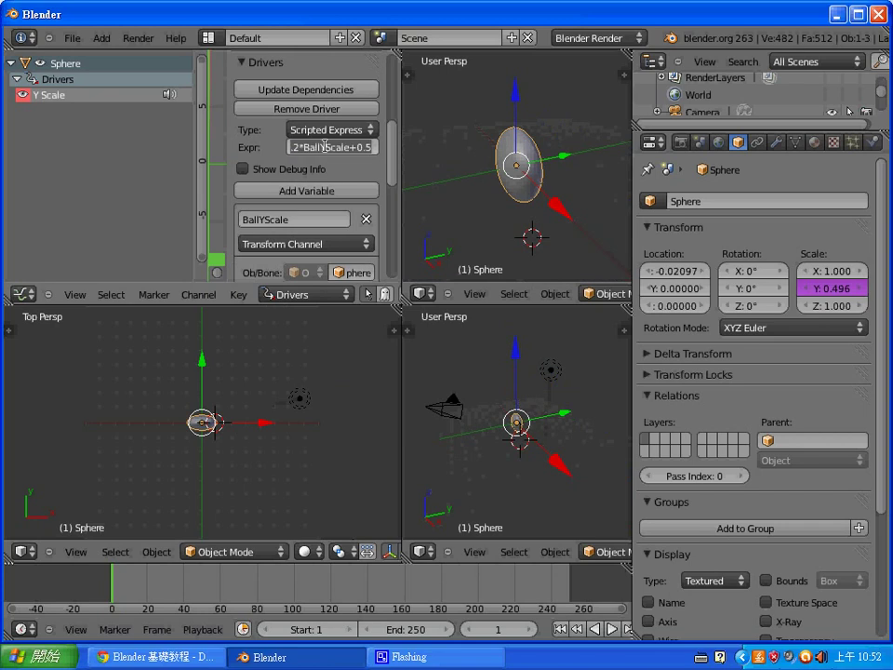
Make the expression BallYScale*BallYScale+0.5; the sphere at X 0.64019 shows Y scale 0.910.
click(375, 145)
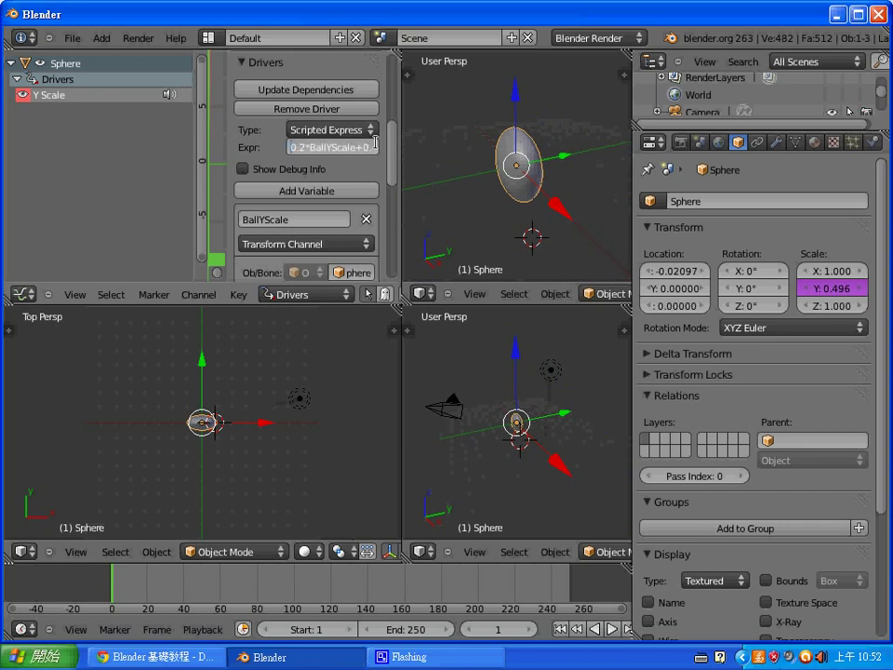
key(Home)
key(Delete)
key(Delete)
key(Delete)
text(Ball)
text(YScale)
key(Return)
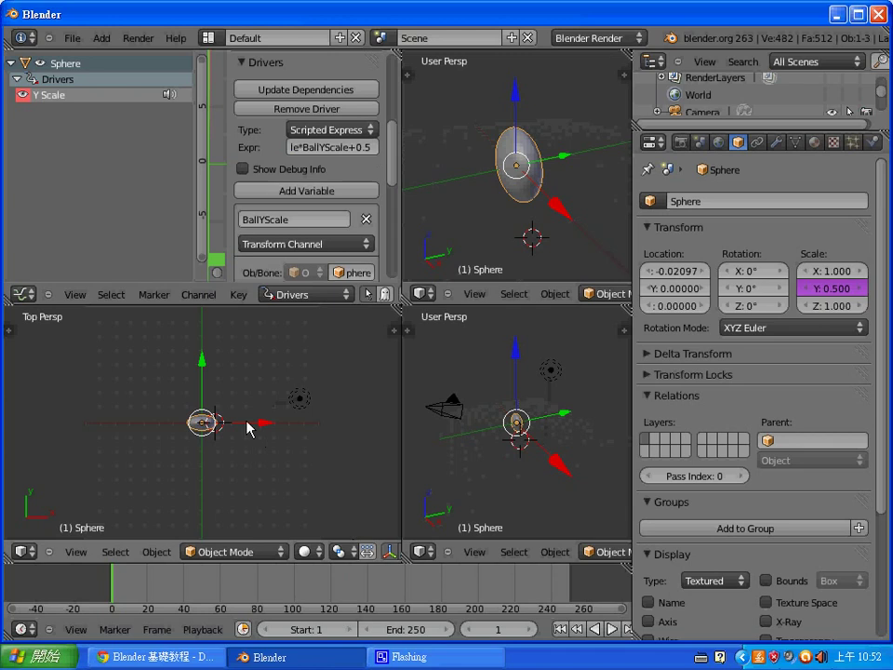
key(g)
key(x)
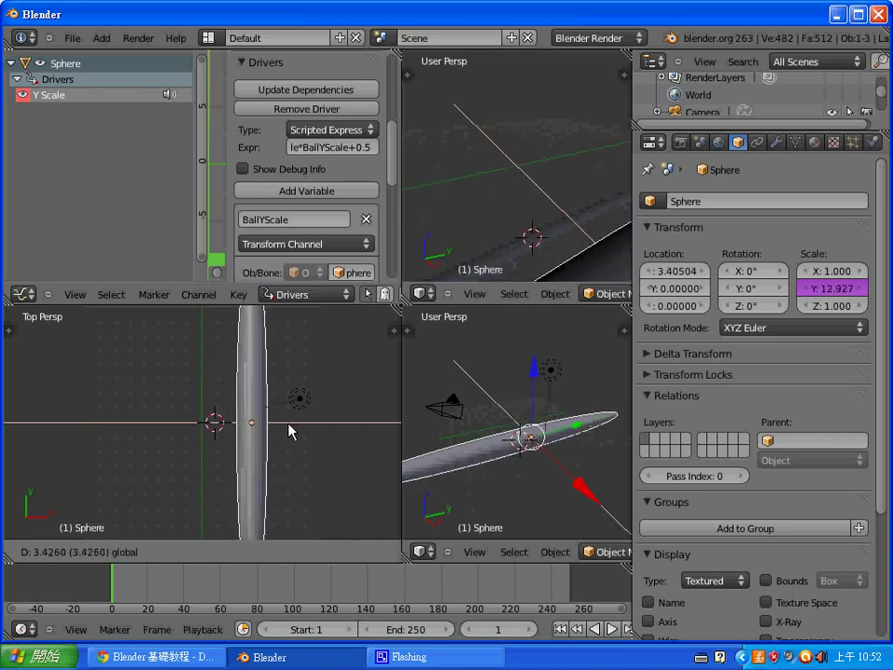
click(259, 424)
click(356, 146)
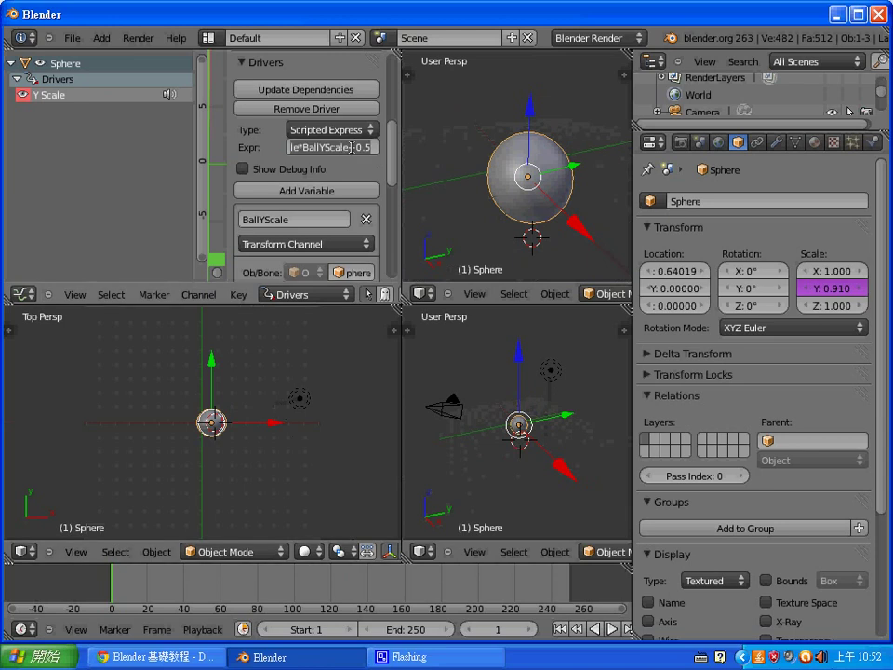
key(Home)
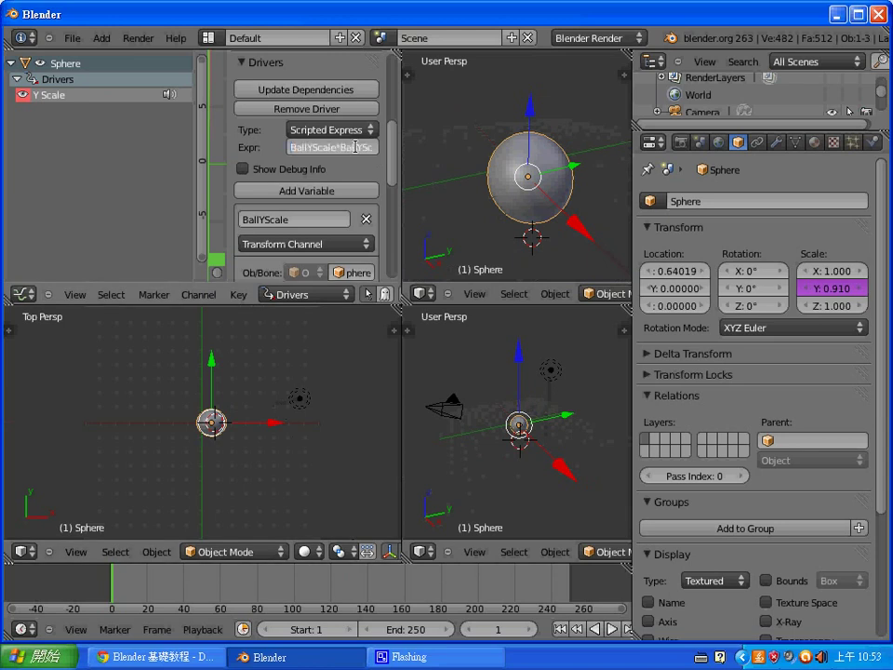
key(End)
key(Home)
key(End)
key(Home)
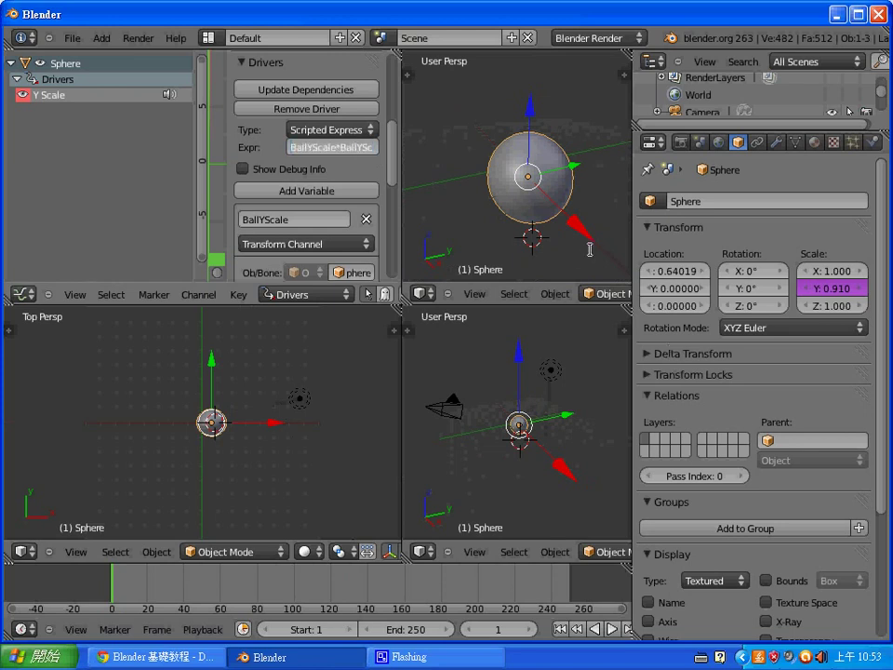